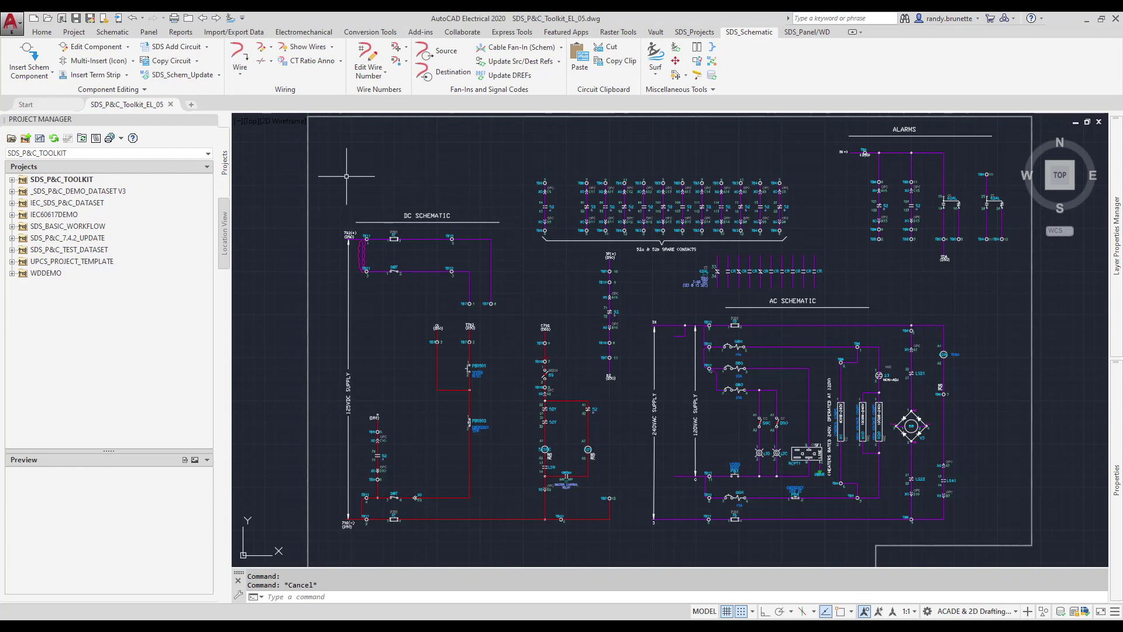
Pick the Relay Coil from AcadE NFPA Relays/Contacts and zoom in on the rung below PB0502.
{"action": "left_click", "coordinate": [26, 55]}
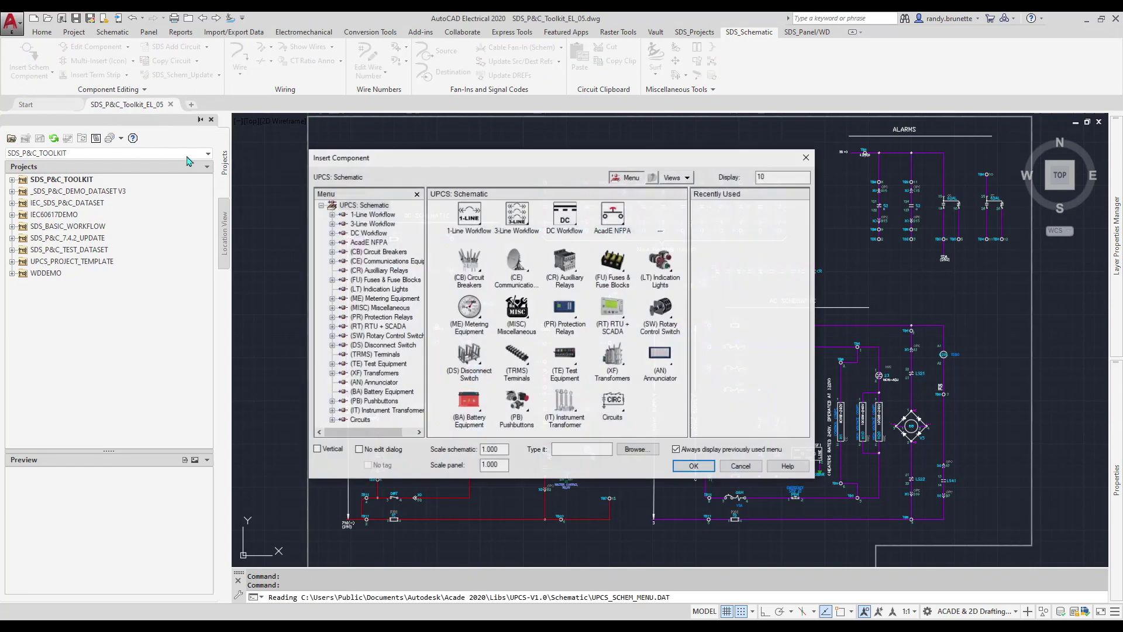
{"action": "left_click", "coordinate": [603, 228]}
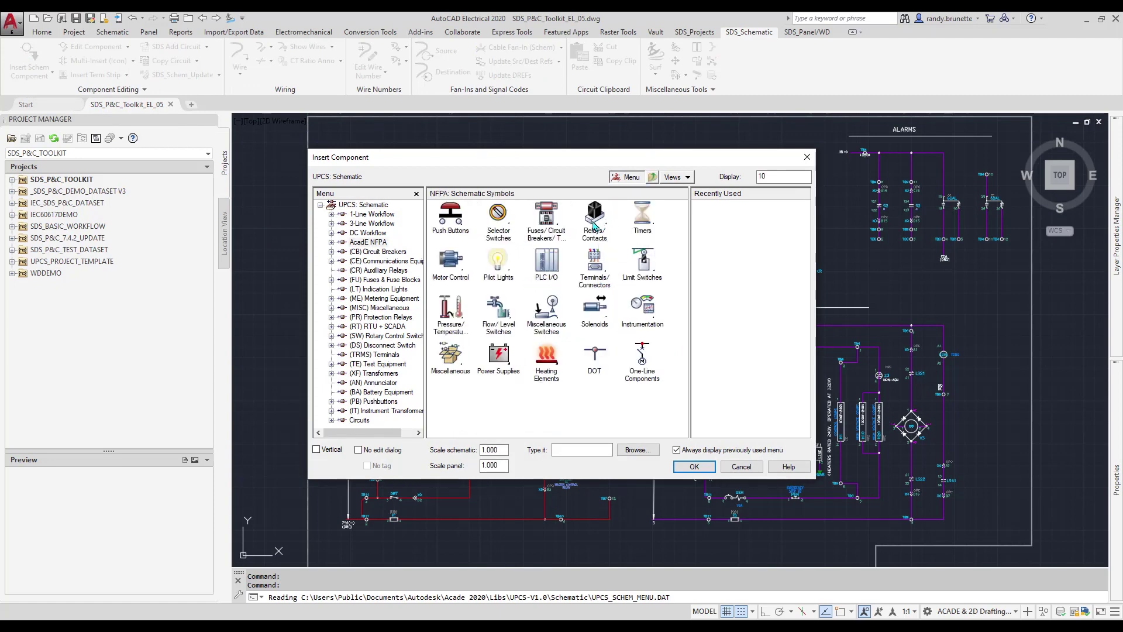
{"action": "left_click", "coordinate": [595, 225]}
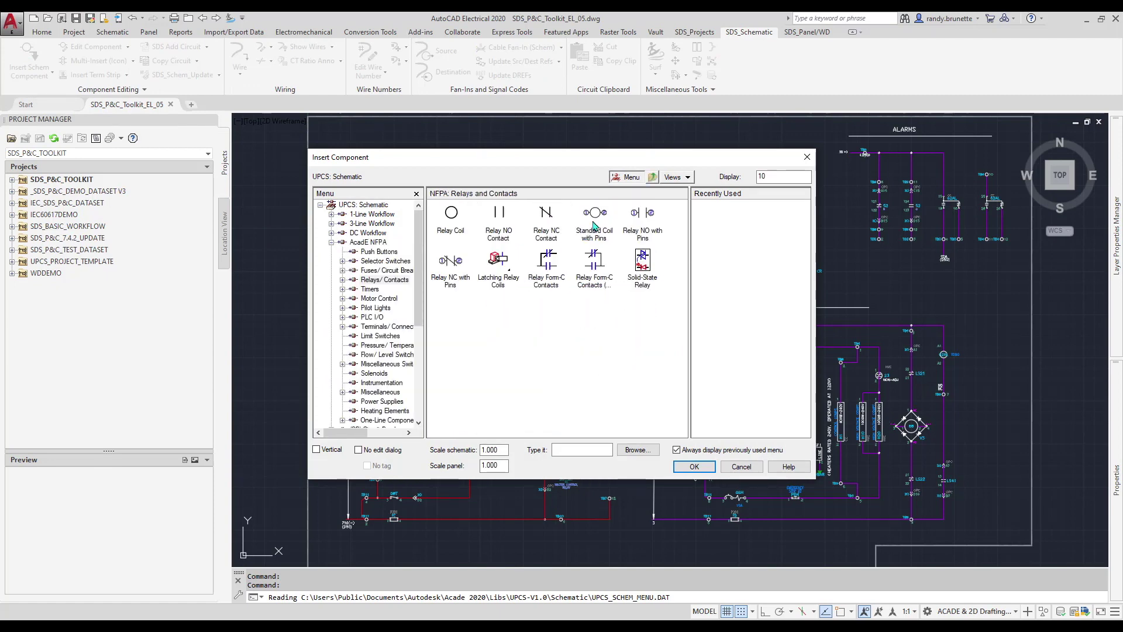
{"action": "left_click", "coordinate": [493, 231]}
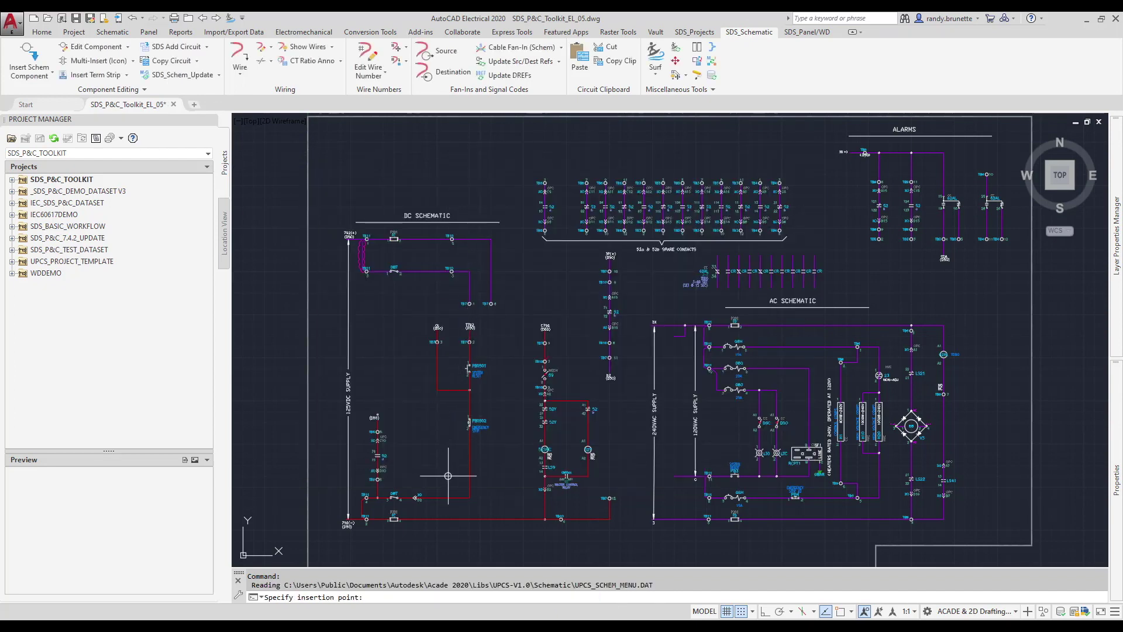
{"action": "scroll", "coordinate": [444, 495], "scroll_direction": "up", "scroll_amount": 2}
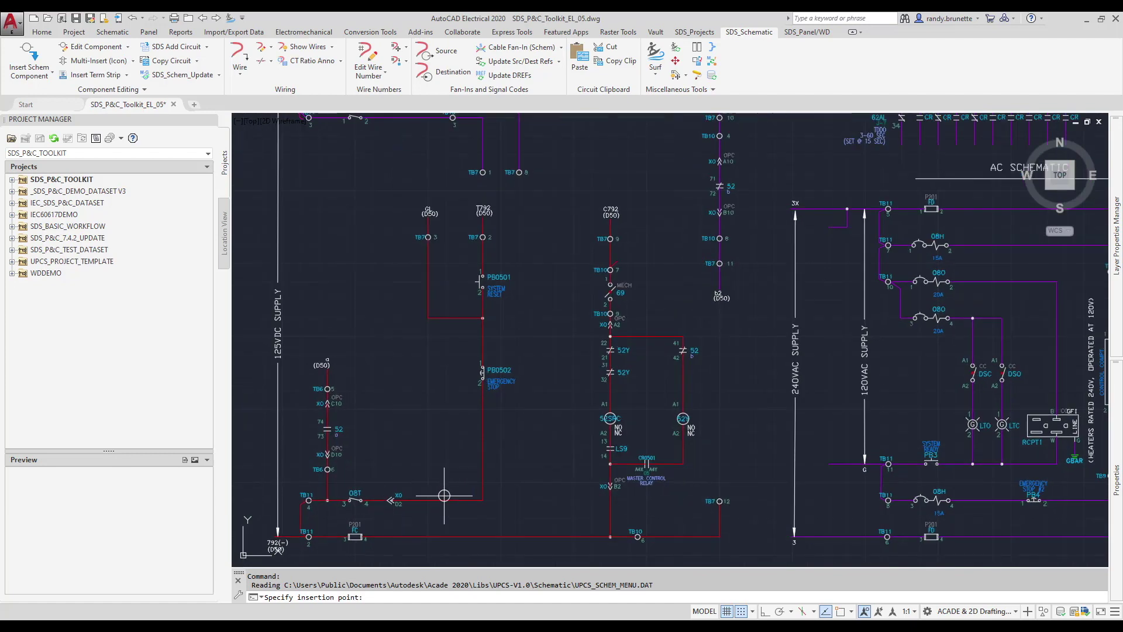
{"action": "scroll", "coordinate": [444, 496], "scroll_direction": "up", "scroll_amount": 4}
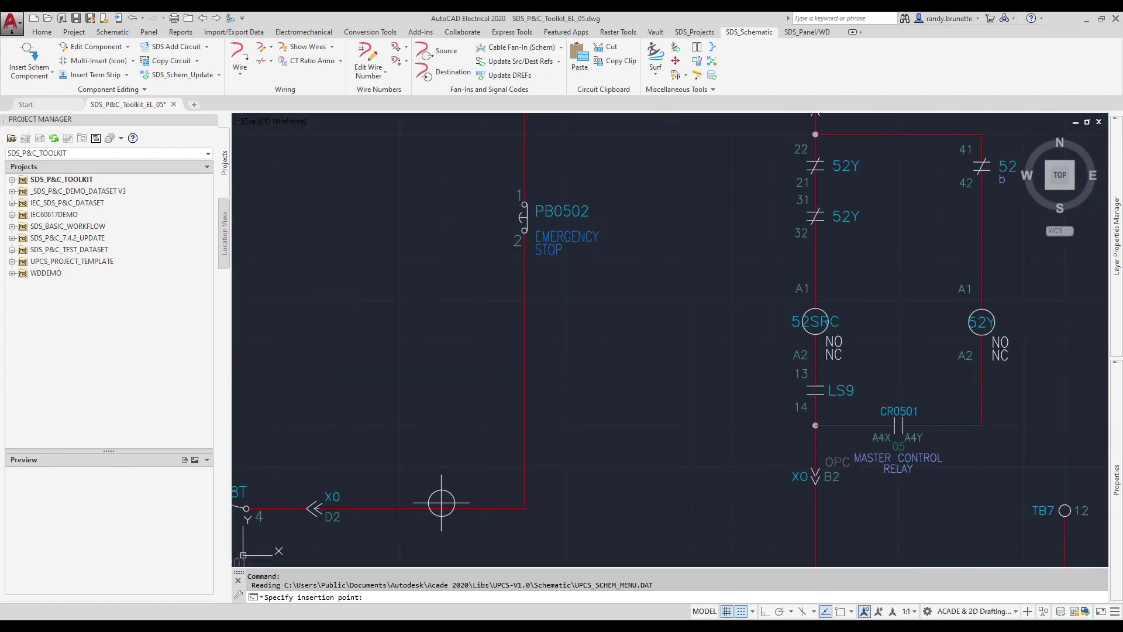
Place coil CR0501 on the red rung wire with the default description MASTER CONTROL|RELAY.
{"action": "left_click", "coordinate": [441, 502]}
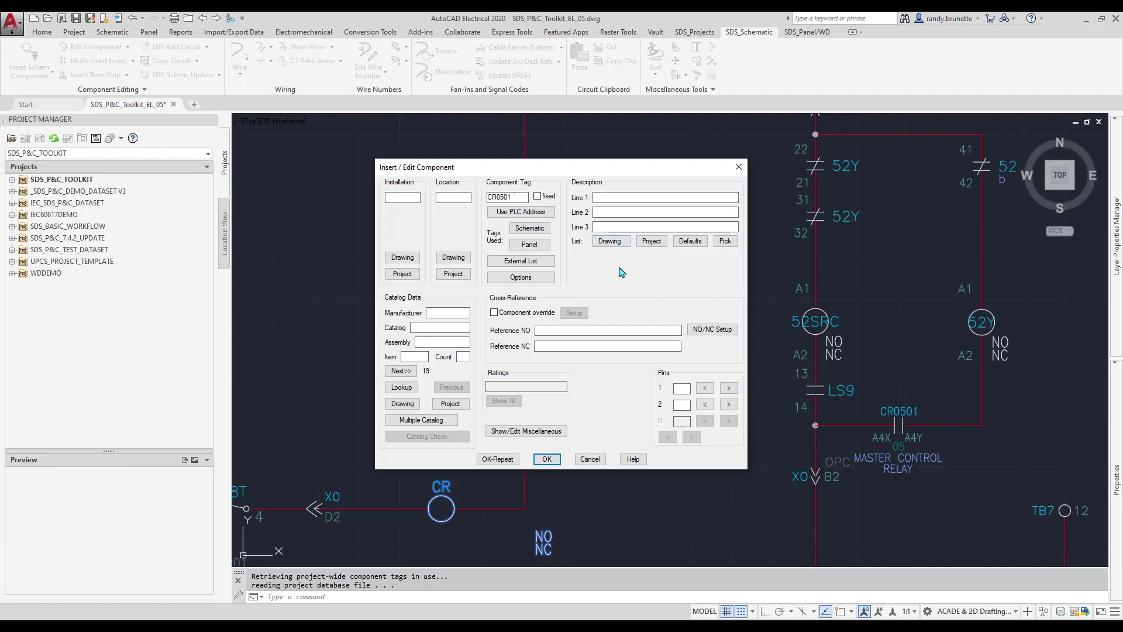
{"action": "left_click", "coordinate": [691, 244]}
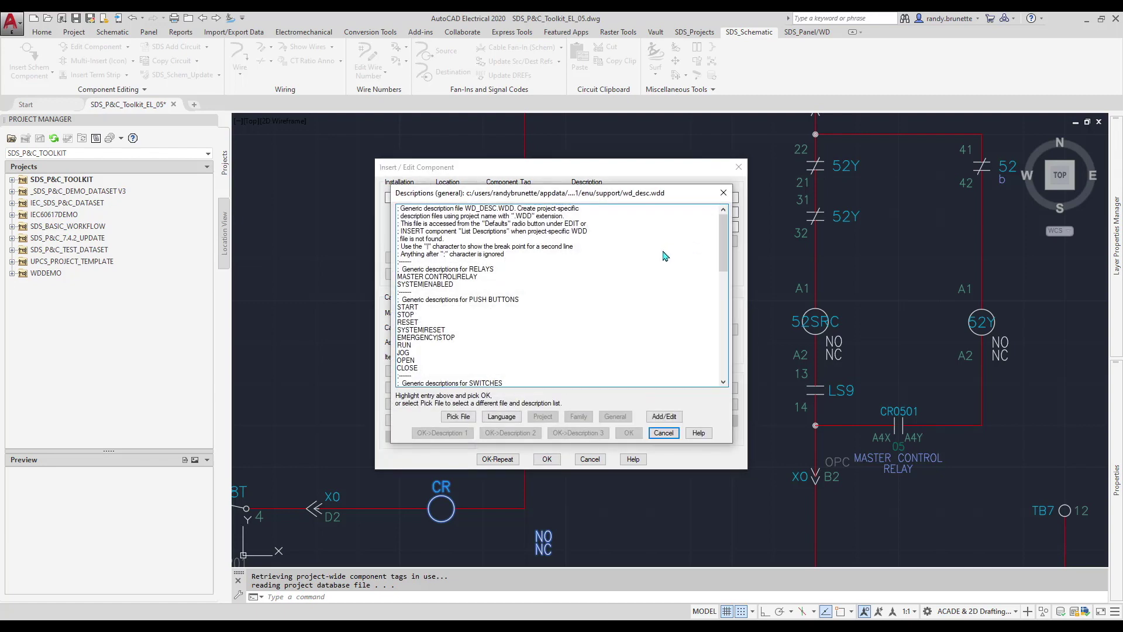
{"action": "left_click", "coordinate": [454, 277]}
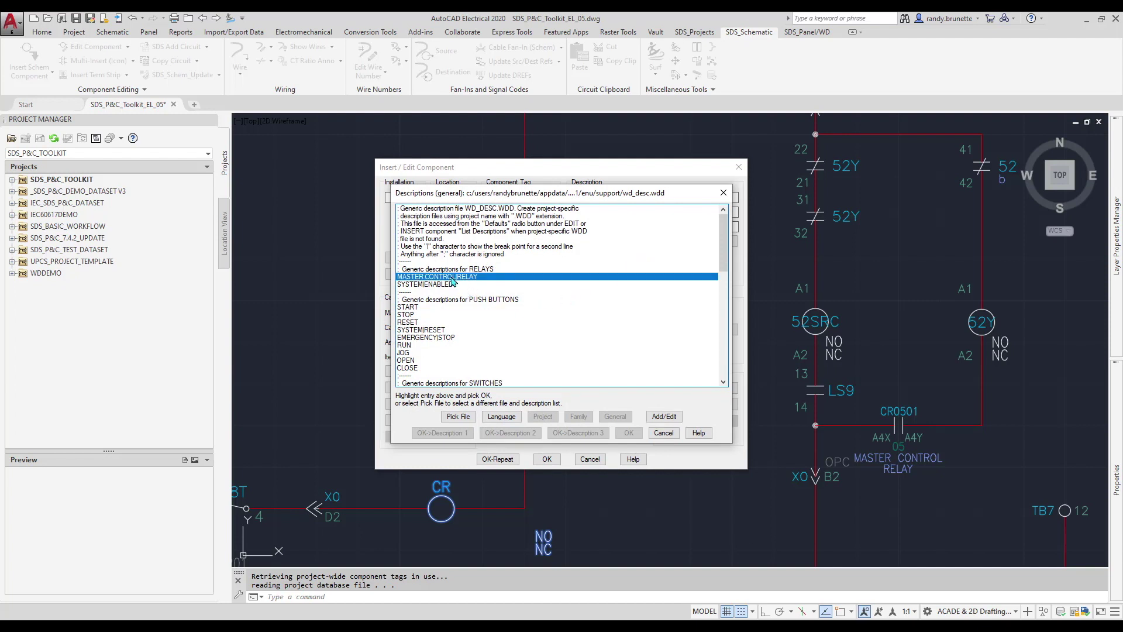
{"action": "left_click", "coordinate": [628, 434]}
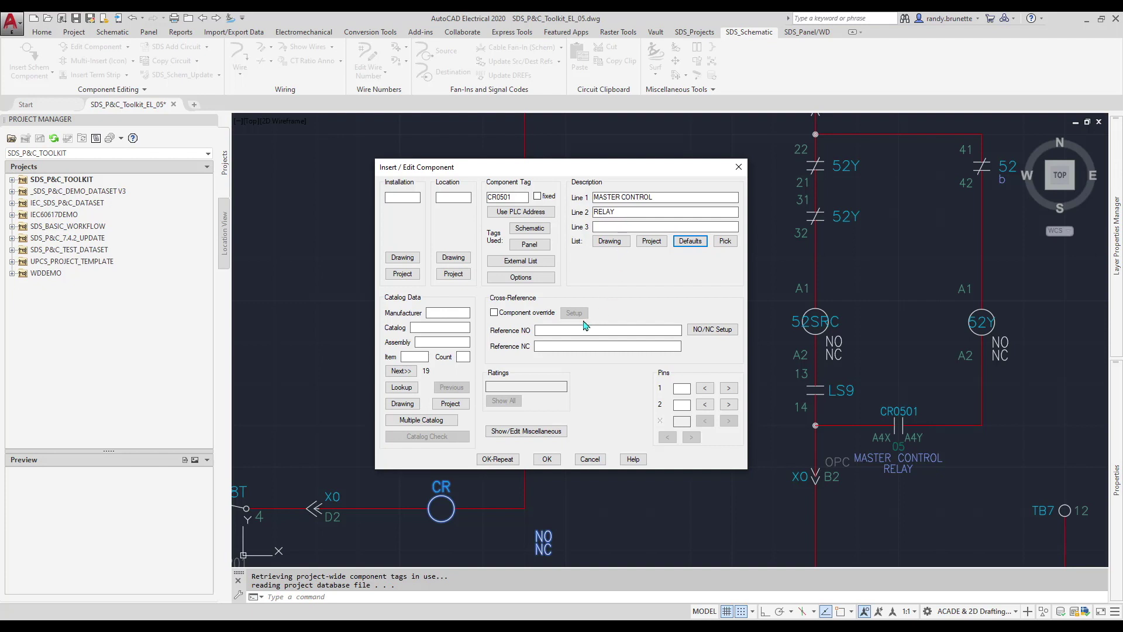
{"action": "left_click", "coordinate": [401, 388]}
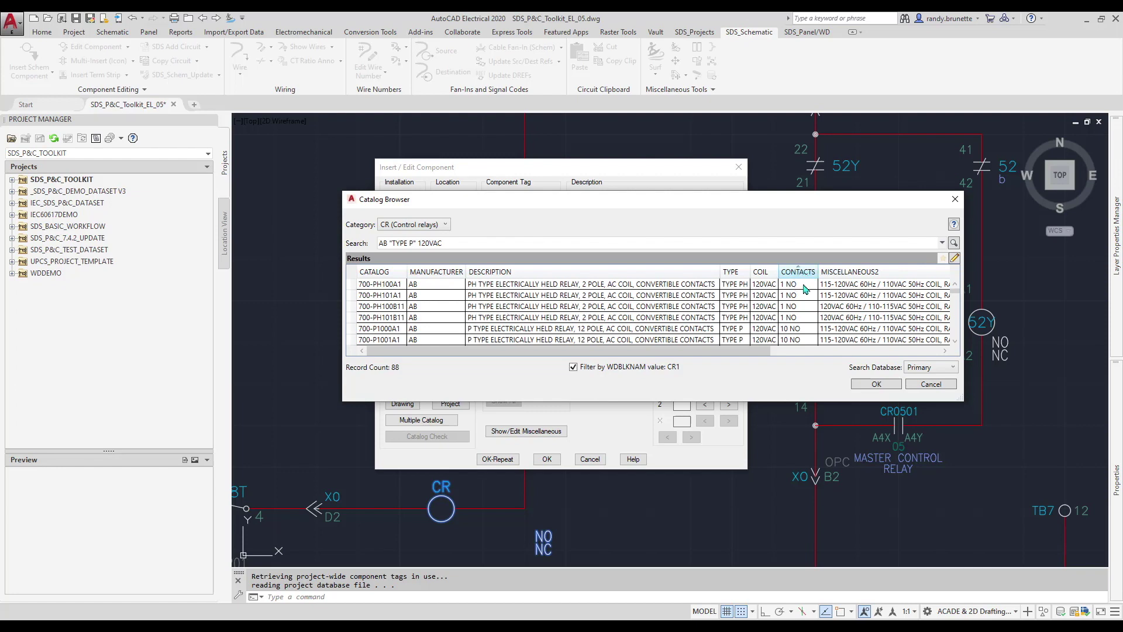
Give coil CR0501 catalog part AB 700-P200A1 (2 NO contacts) and finish the edit.
{"action": "scroll", "coordinate": [805, 287], "scroll_direction": "down", "scroll_amount": 5}
{"action": "scroll", "coordinate": [805, 326], "scroll_direction": "up", "scroll_amount": 1}
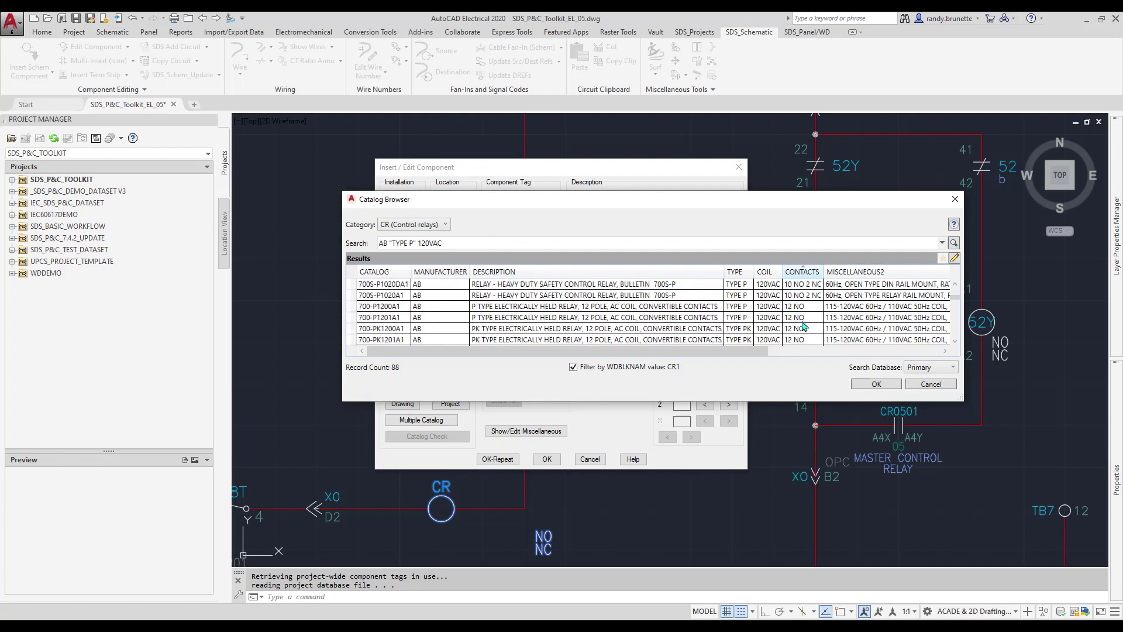
{"action": "scroll", "coordinate": [804, 326], "scroll_direction": "down", "scroll_amount": 3}
{"action": "scroll", "coordinate": [805, 326], "scroll_direction": "up", "scroll_amount": 2}
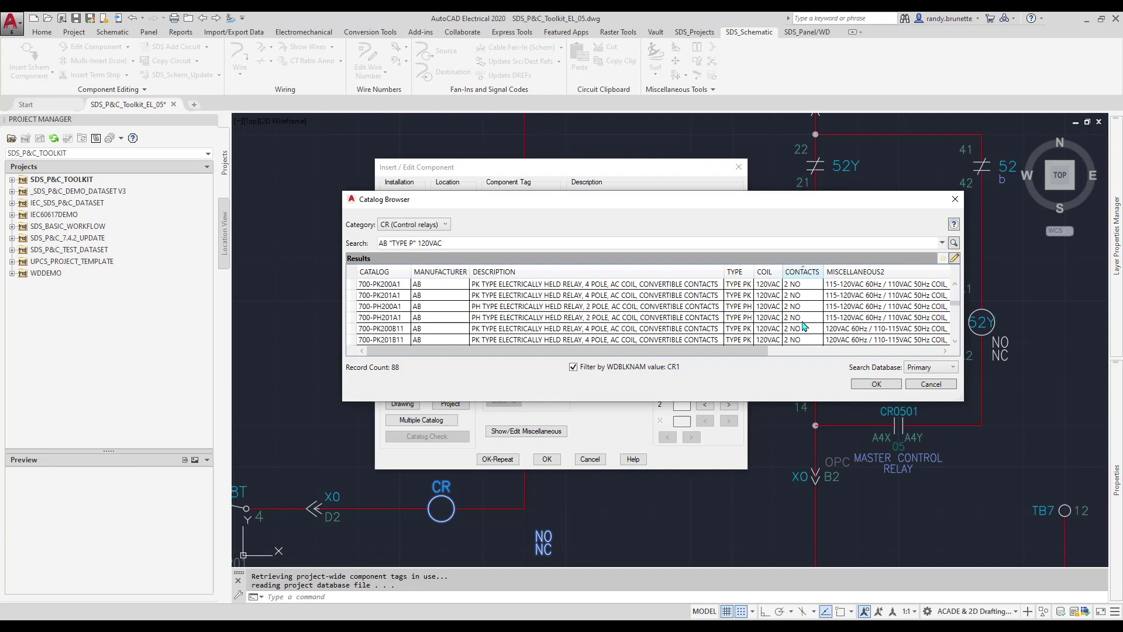
{"action": "left_click", "coordinate": [798, 297]}
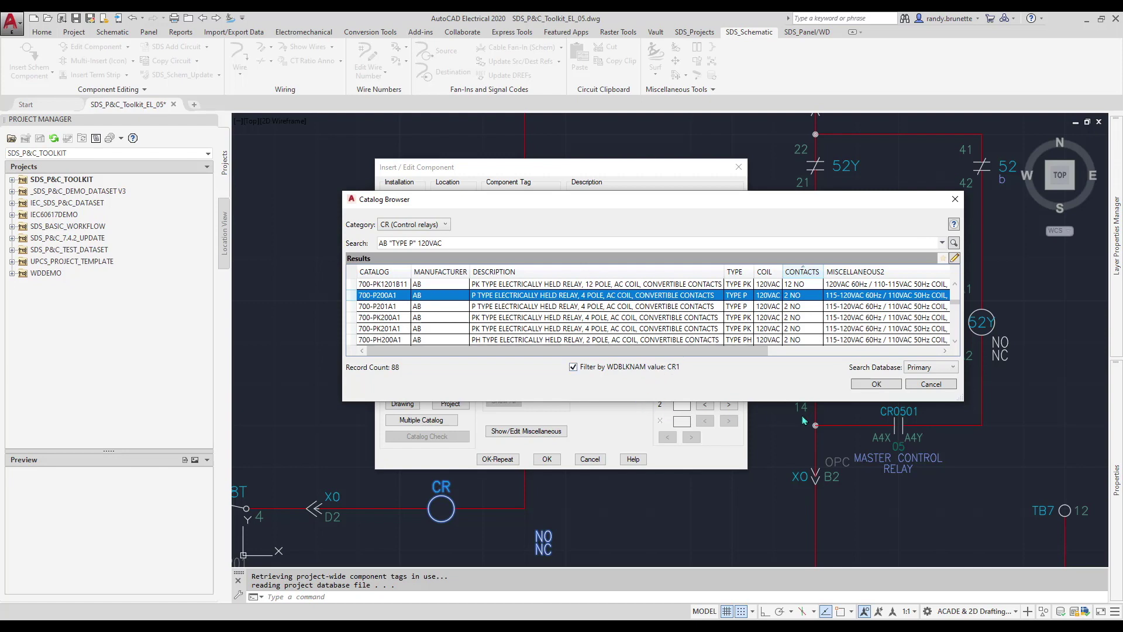
{"action": "left_click", "coordinate": [875, 384]}
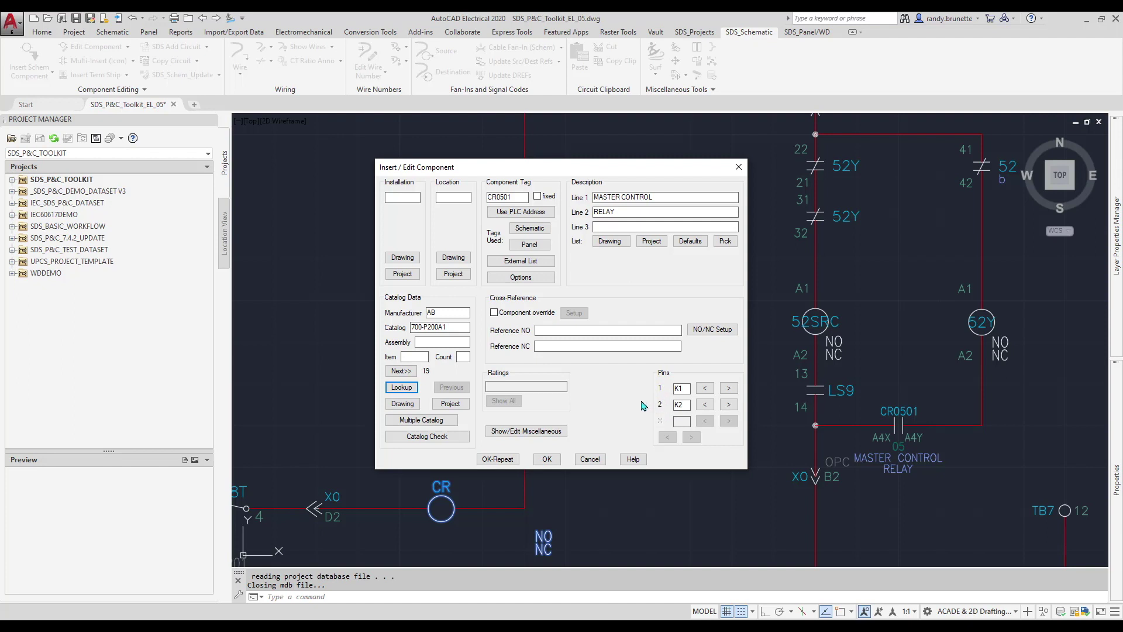
{"action": "left_click", "coordinate": [547, 459]}
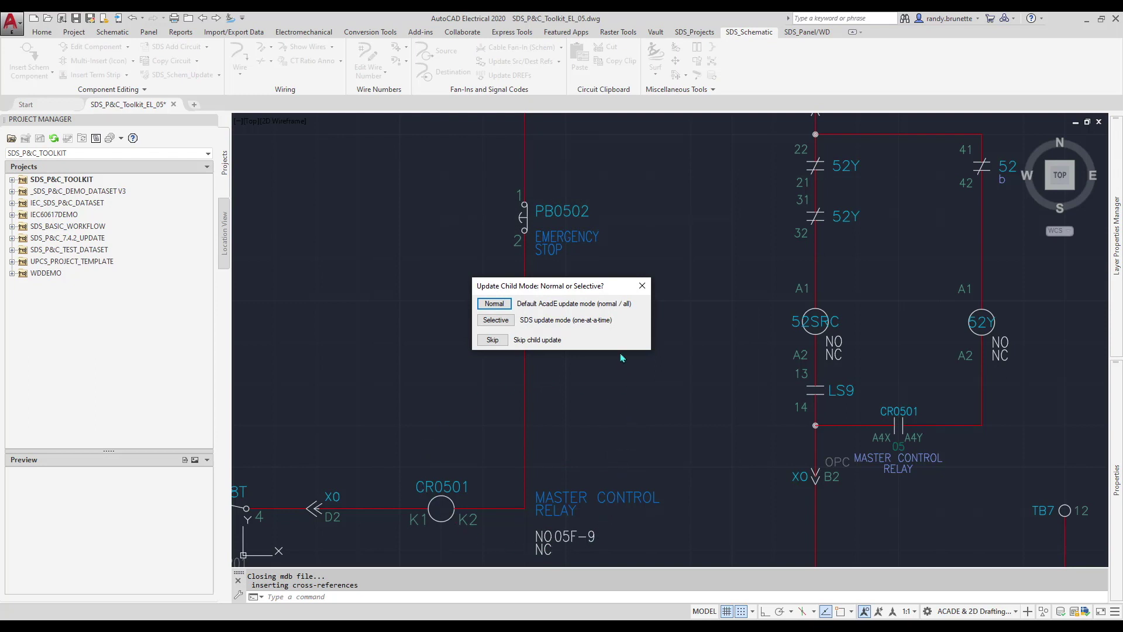
Update the related CR0501 contact in Normal mode, then zoom back out to the full schematic.
{"action": "left_click", "coordinate": [494, 304]}
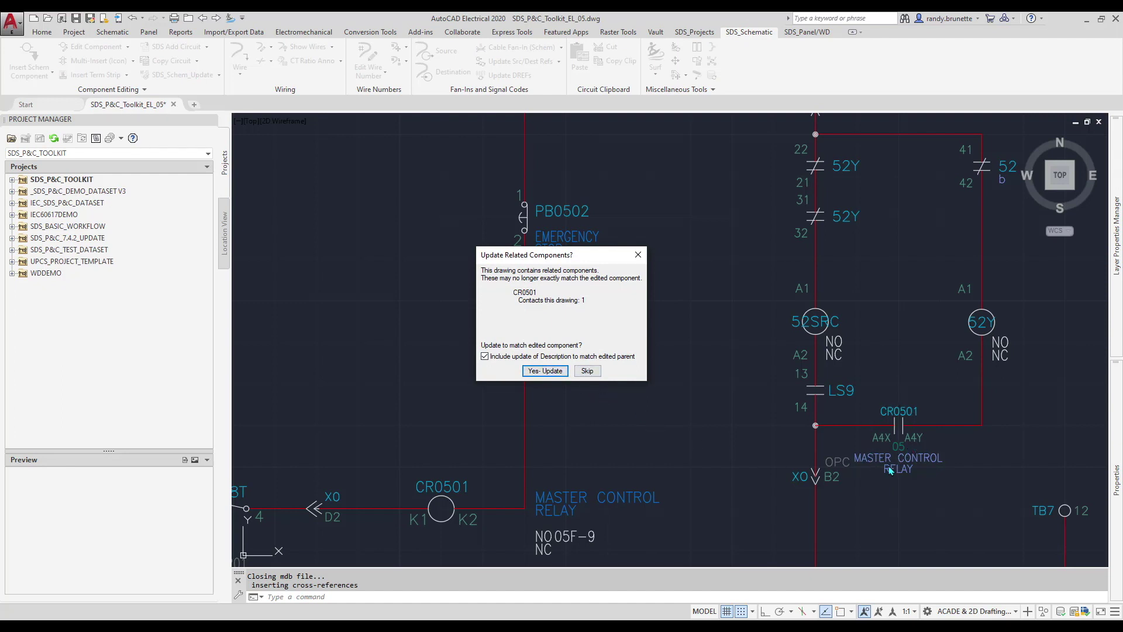
{"action": "left_click", "coordinate": [545, 371]}
{"action": "scroll", "coordinate": [681, 362], "scroll_direction": "down", "scroll_amount": 1}
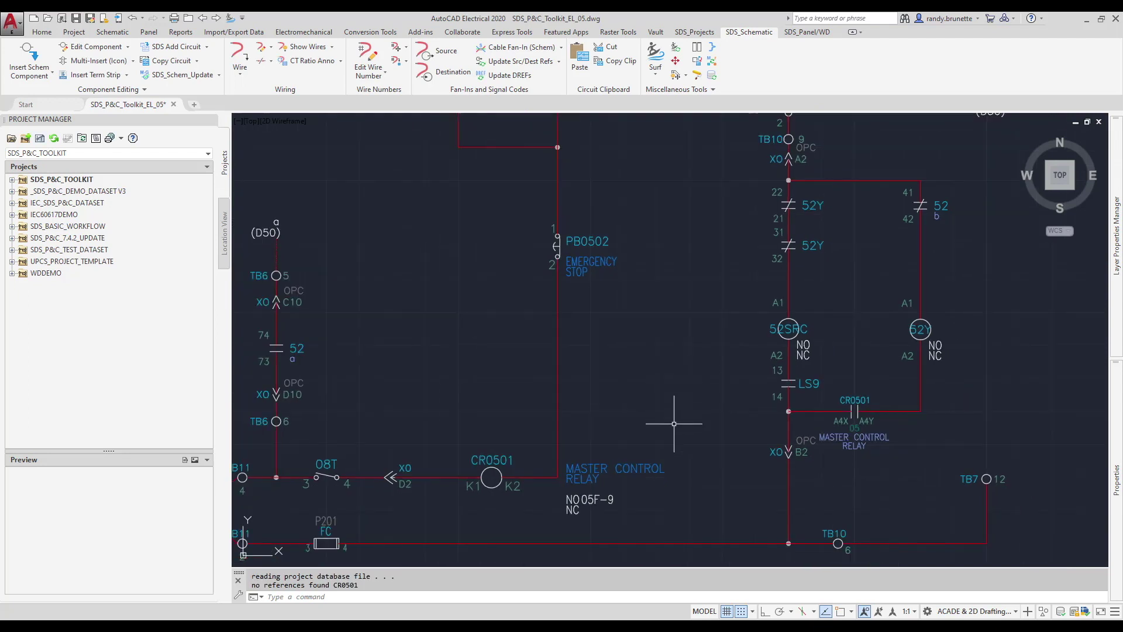
{"action": "scroll", "coordinate": [666, 448], "scroll_direction": "down", "scroll_amount": 3}
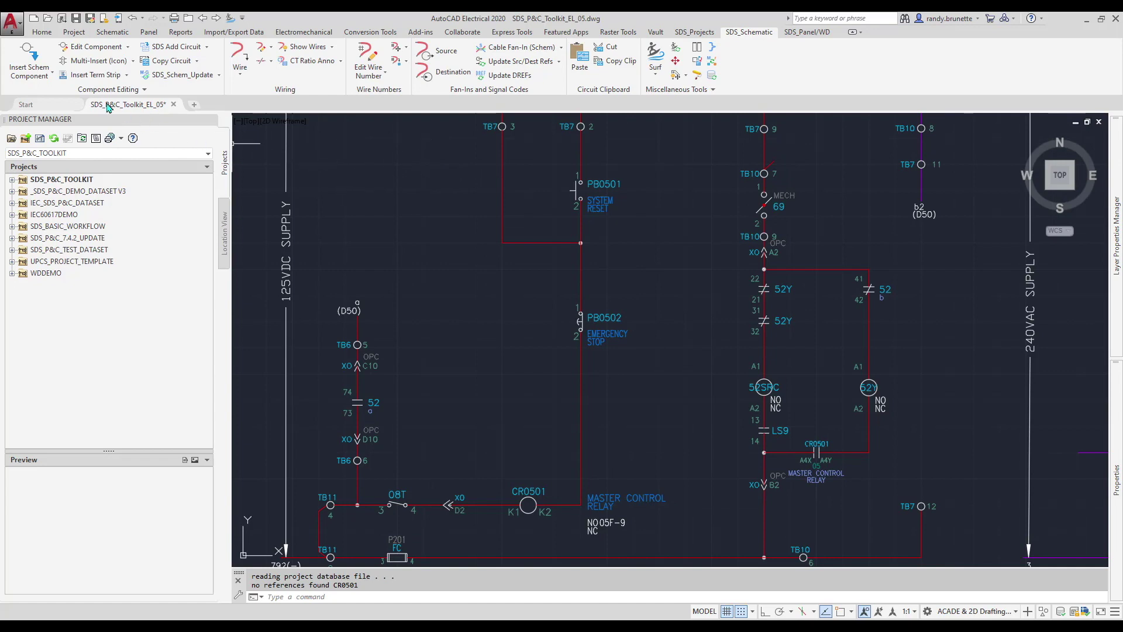
Insert a relay contact on the rung beside PB0501, linked to parent coil CR0501.
{"action": "left_click", "coordinate": [28, 51]}
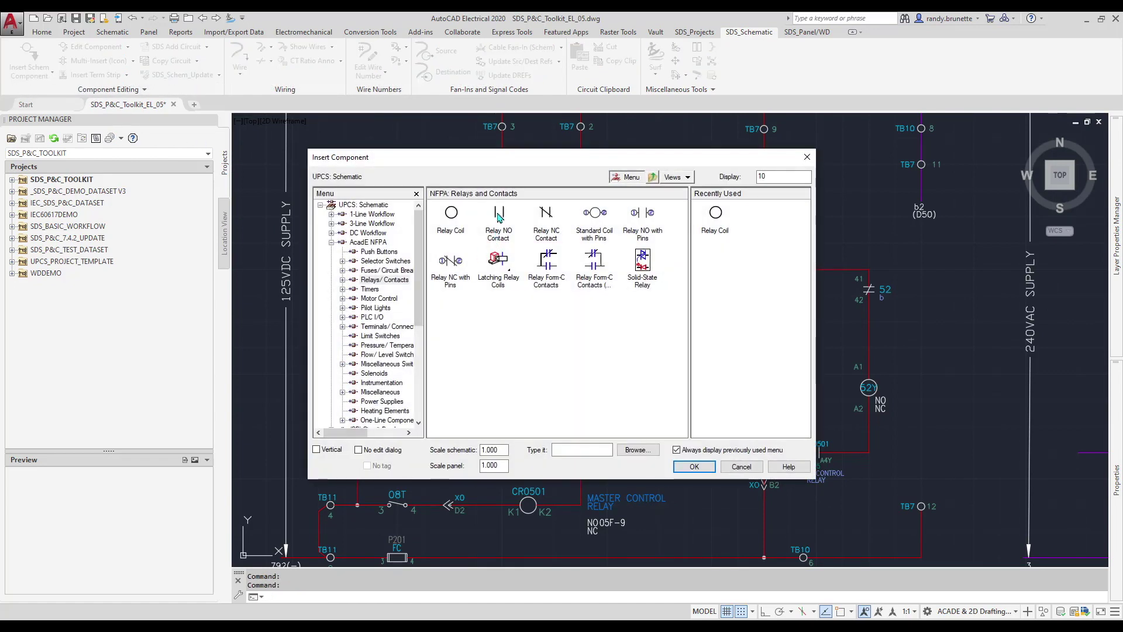
{"action": "left_click", "coordinate": [498, 218]}
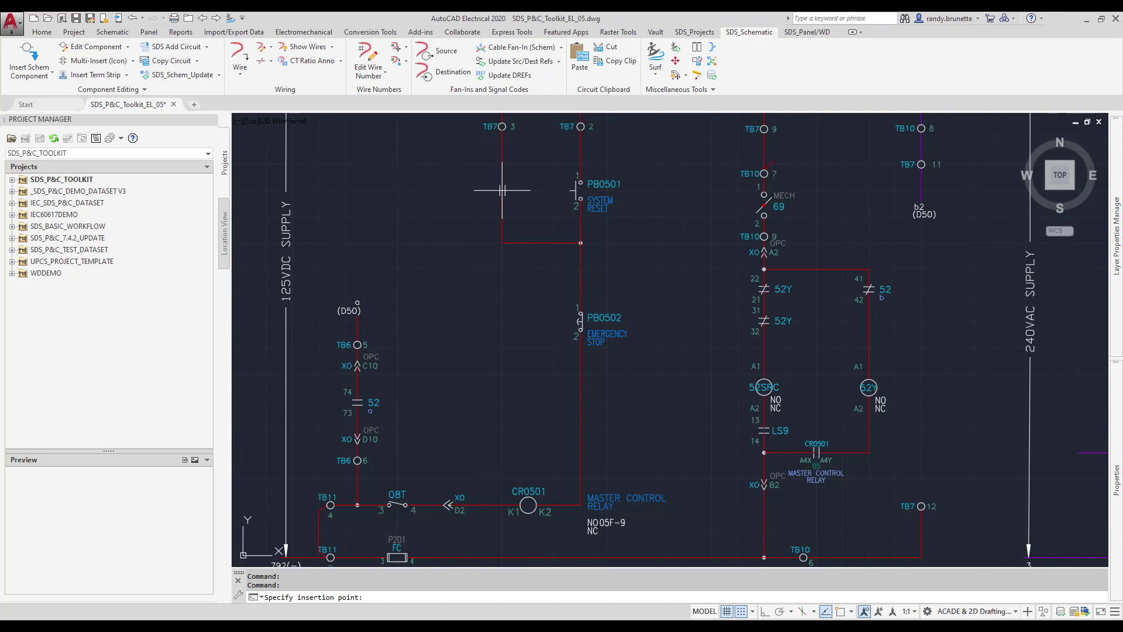
{"action": "left_click", "coordinate": [502, 190]}
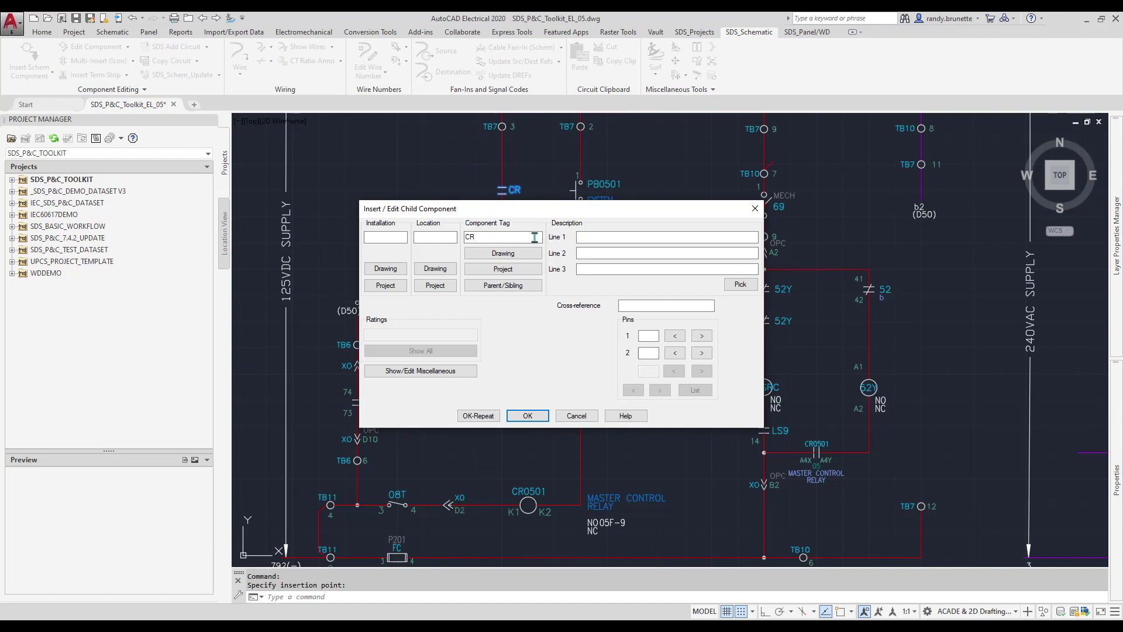
{"action": "left_click", "coordinate": [503, 285]}
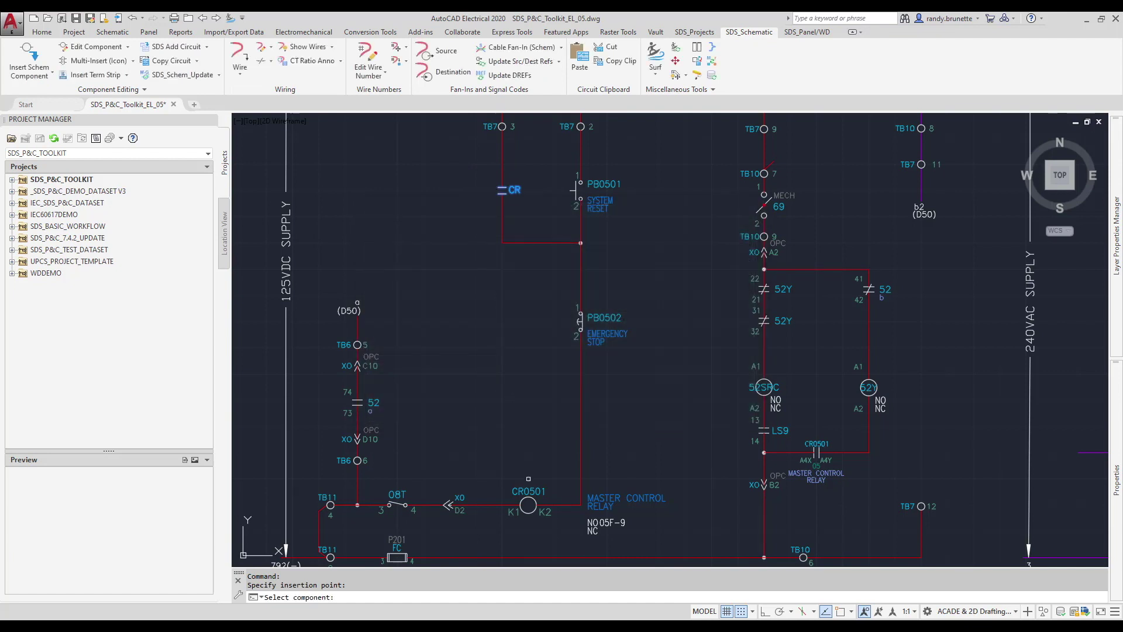
{"action": "left_click", "coordinate": [528, 504]}
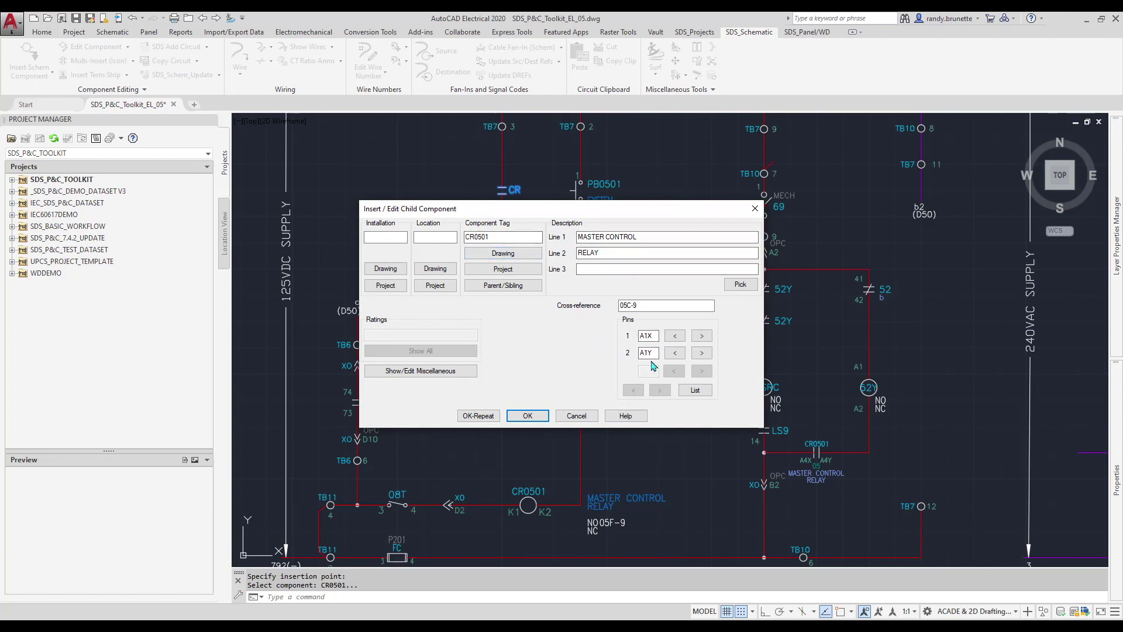
{"action": "left_click", "coordinate": [529, 416]}
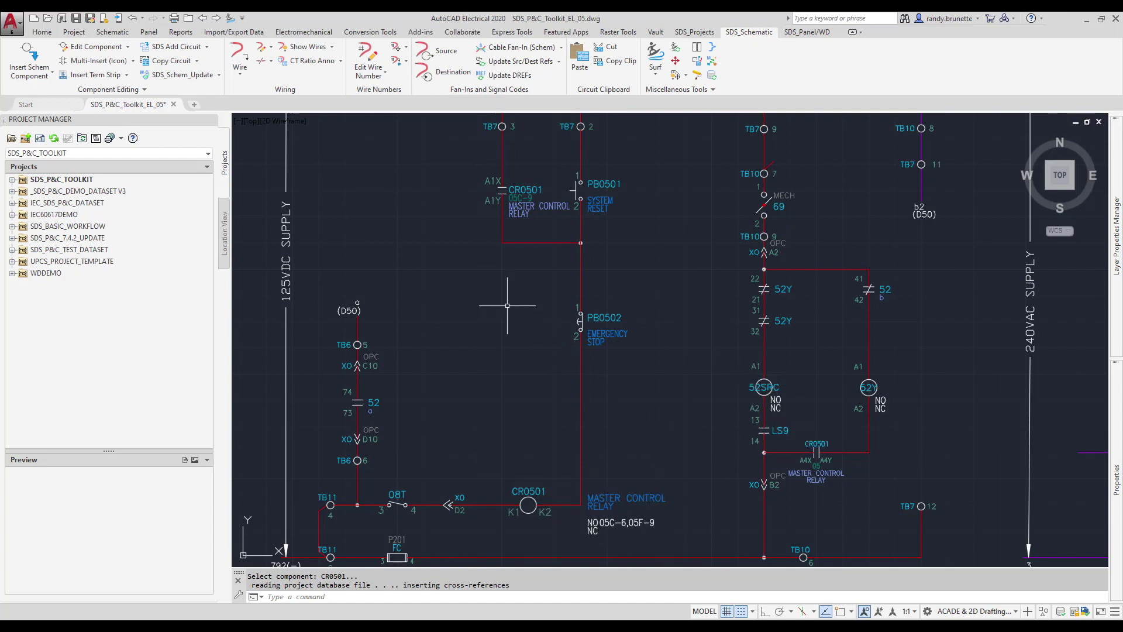
{"action": "left_click", "coordinate": [22, 54]}
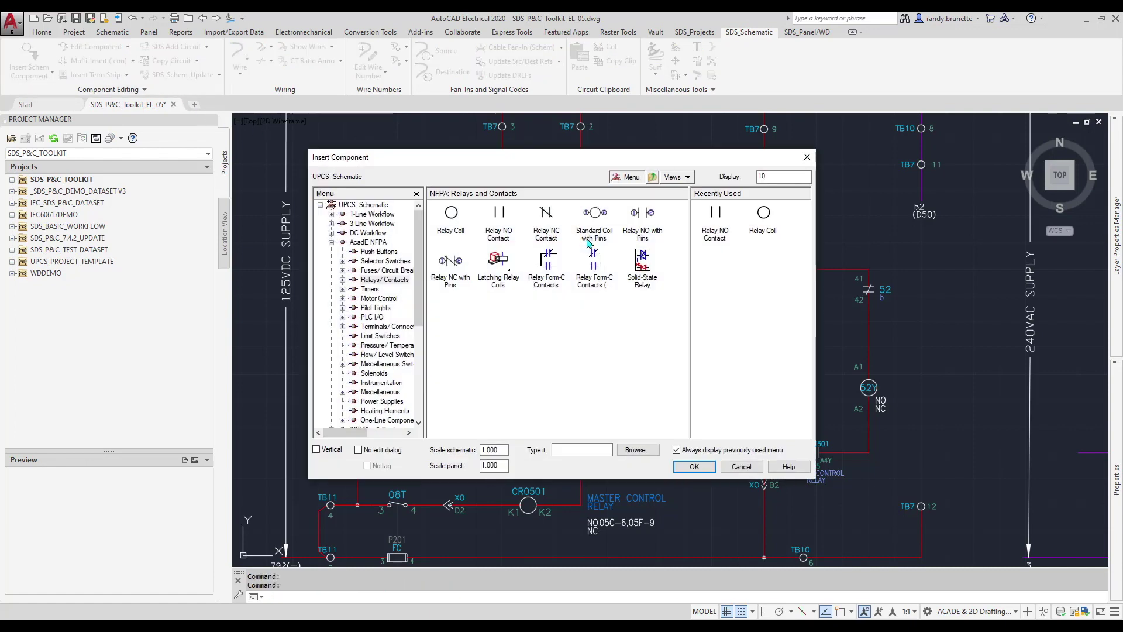
{"action": "left_click", "coordinate": [714, 223]}
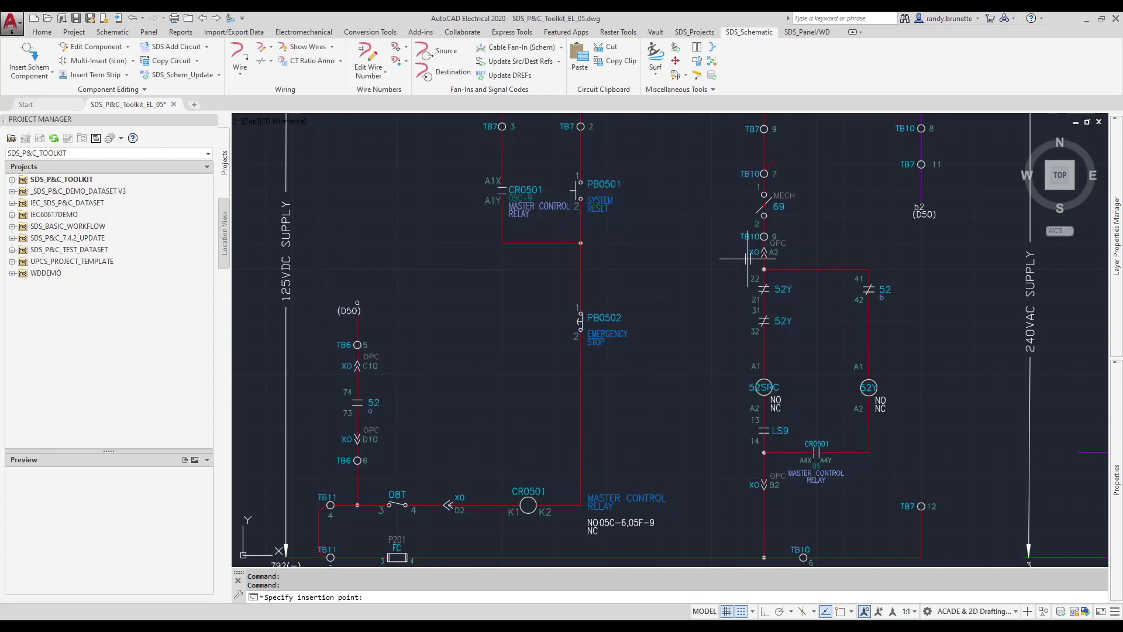
{"action": "left_click", "coordinate": [817, 270]}
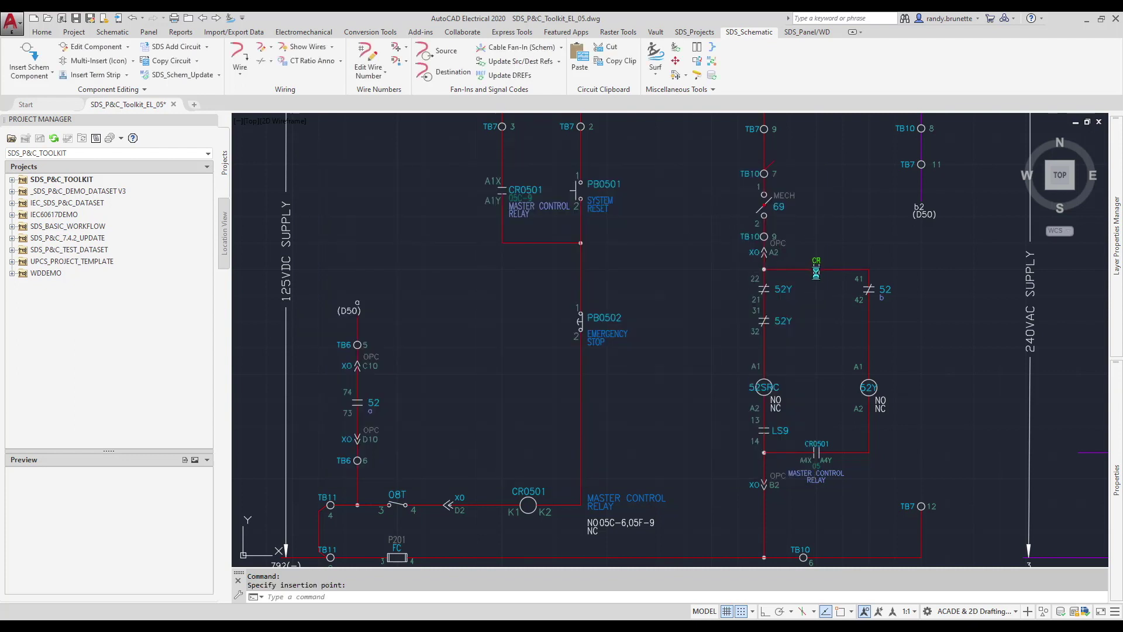
{"action": "left_click", "coordinate": [515, 283]}
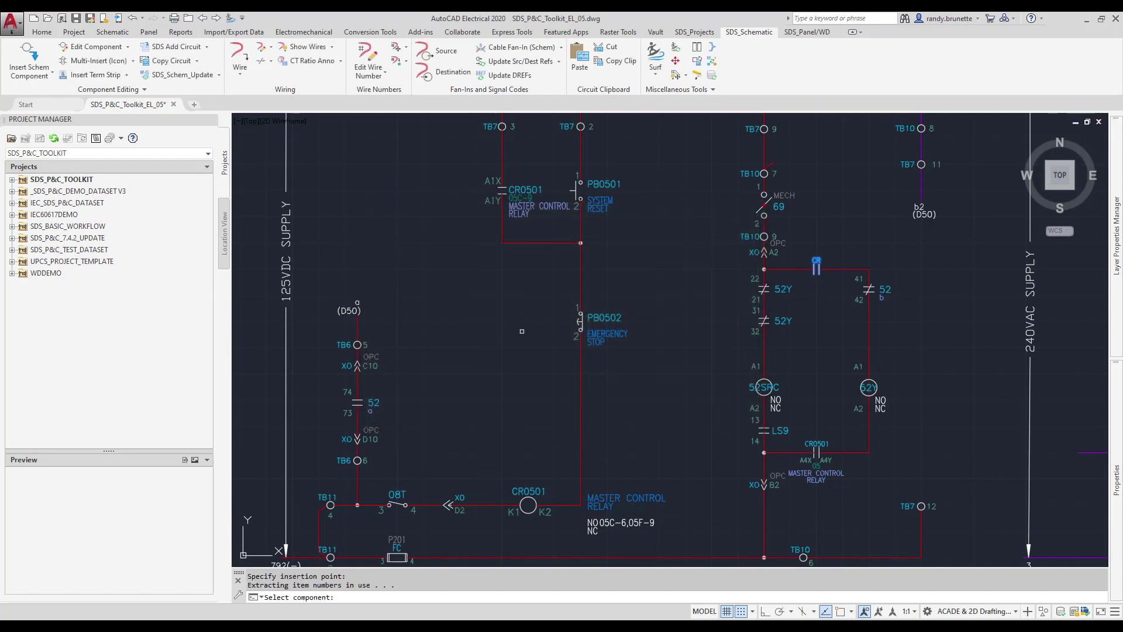
{"action": "left_click", "coordinate": [528, 504]}
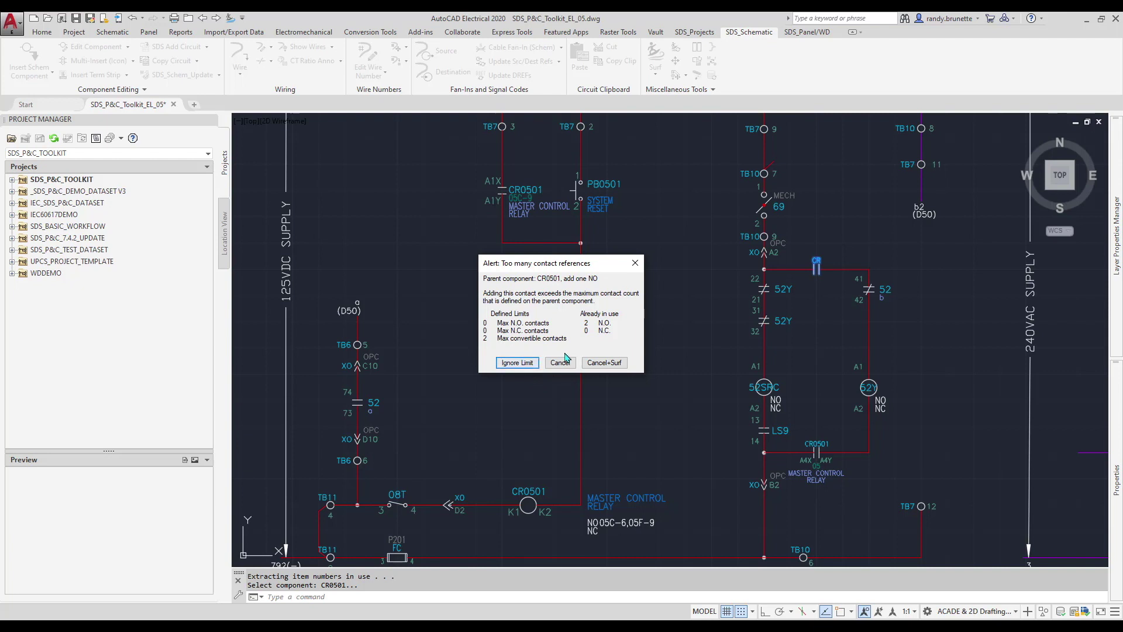
{"action": "left_click", "coordinate": [517, 363]}
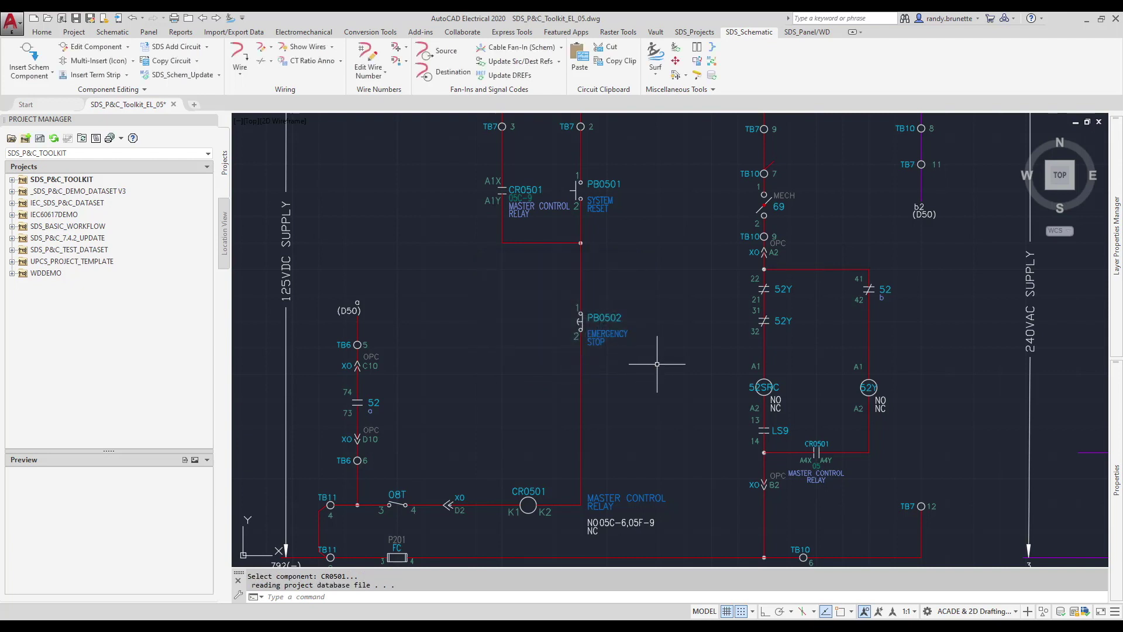
{"action": "scroll", "coordinate": [657, 364], "scroll_direction": "down", "scroll_amount": 2}
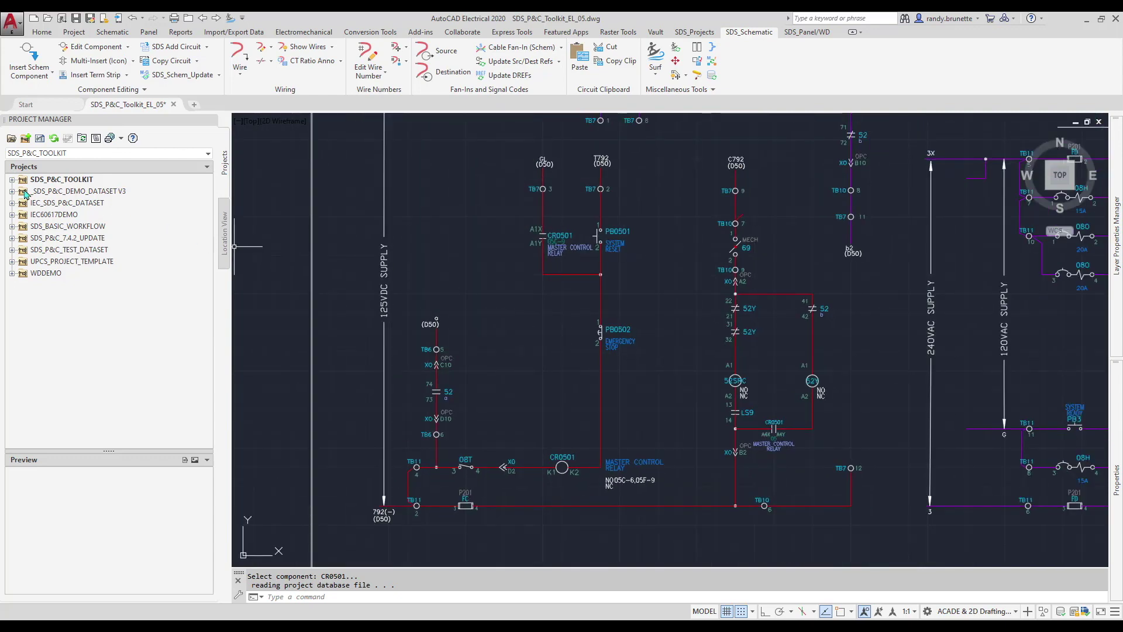
Expand SDS_P&C_TOOLKIT > PANEL in Project Manager and open SDS_P&C_Toolkit_PNL_09.dwg.
{"action": "left_click", "coordinate": [12, 180]}
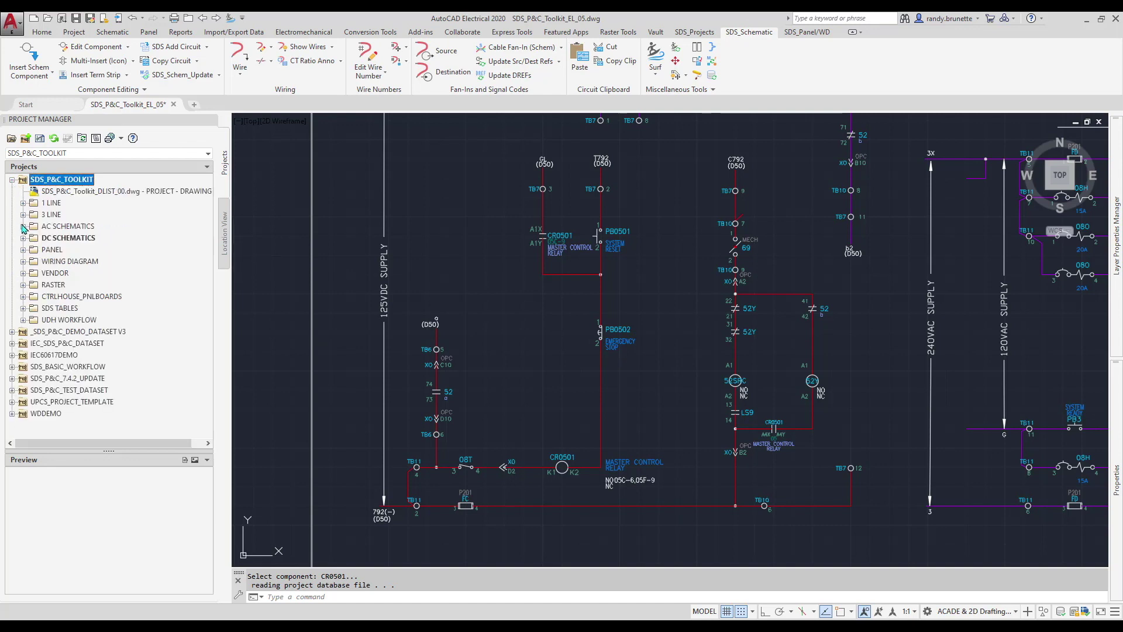
{"action": "left_click", "coordinate": [22, 250]}
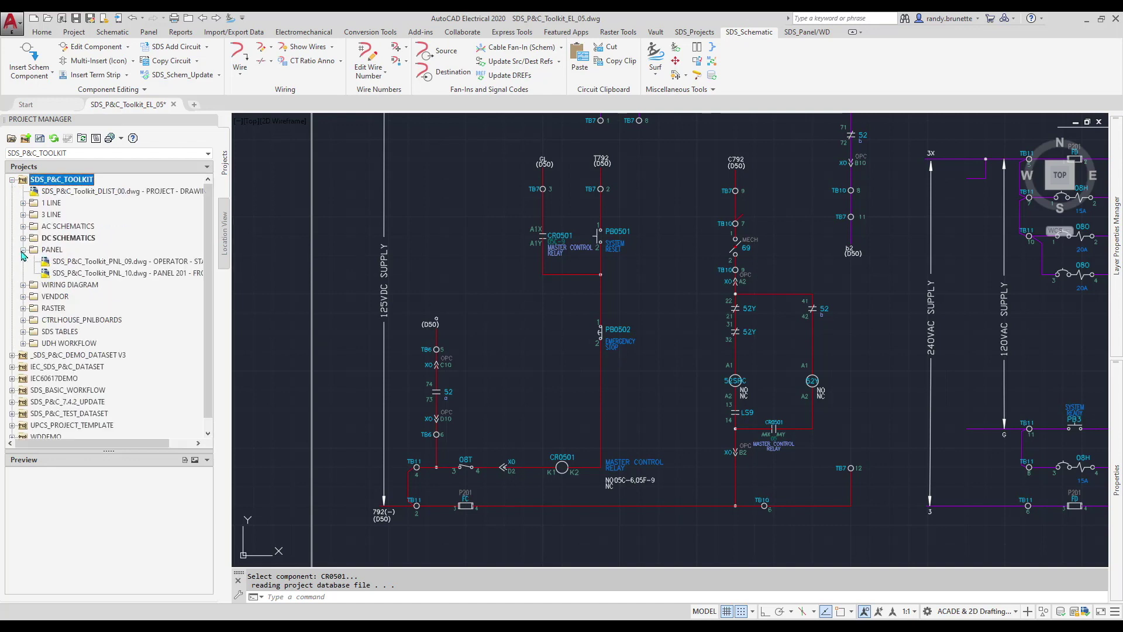
{"action": "left_click", "coordinate": [99, 262]}
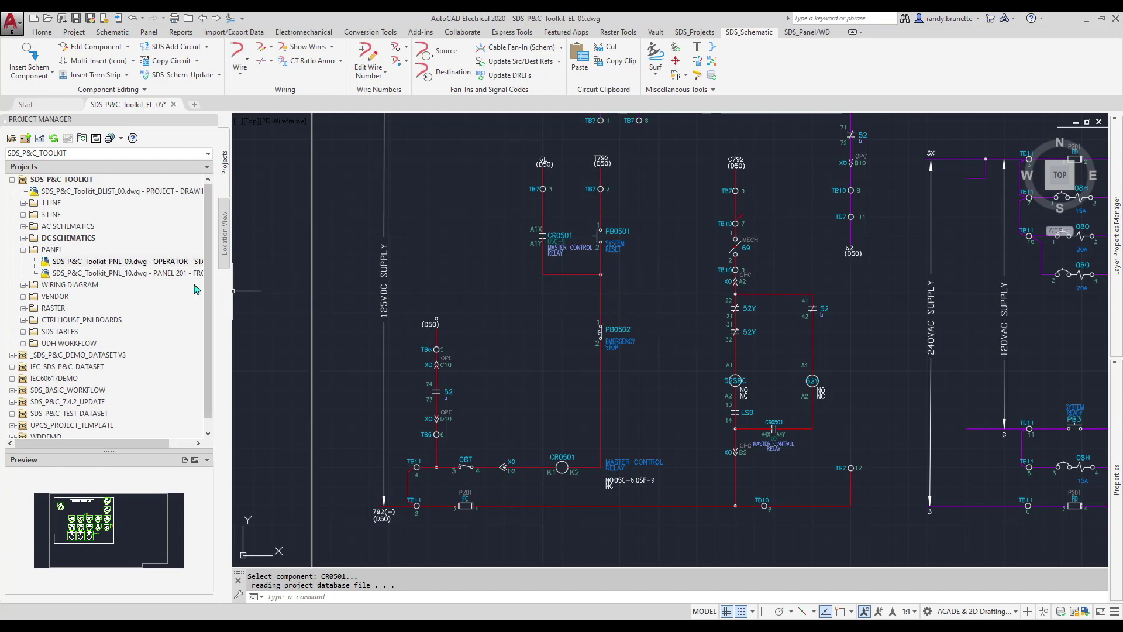
{"action": "double_click", "coordinate": [122, 266]}
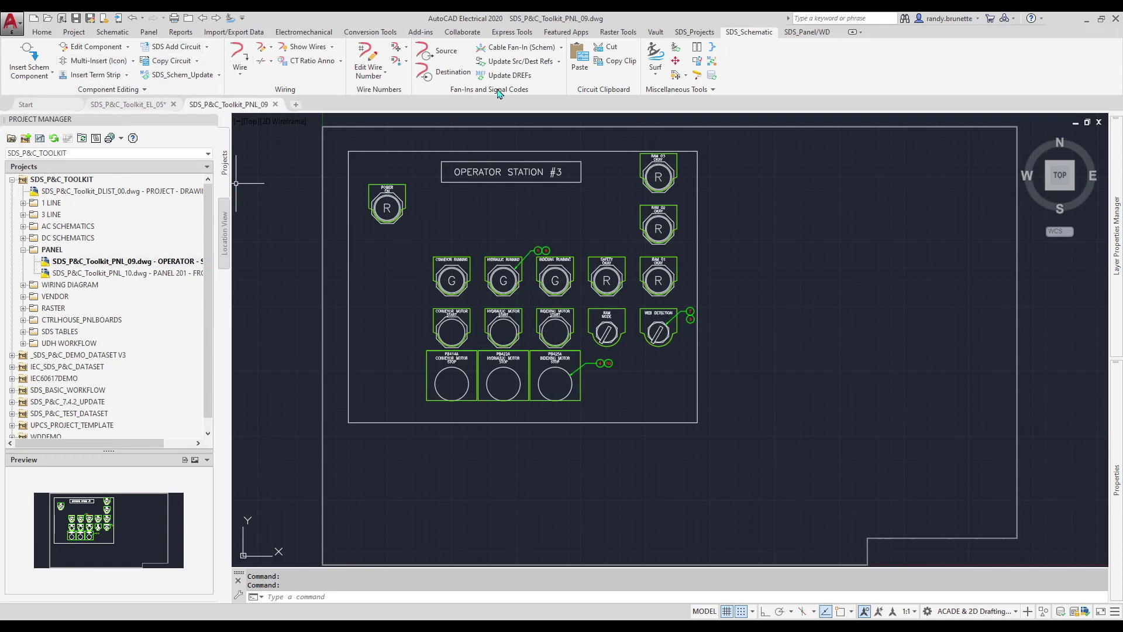
Allow the WD_PNLM block and extract the schematic list from SDS_P&C_Toolkit_EL_05.dwg.
{"action": "left_click", "coordinate": [802, 34]}
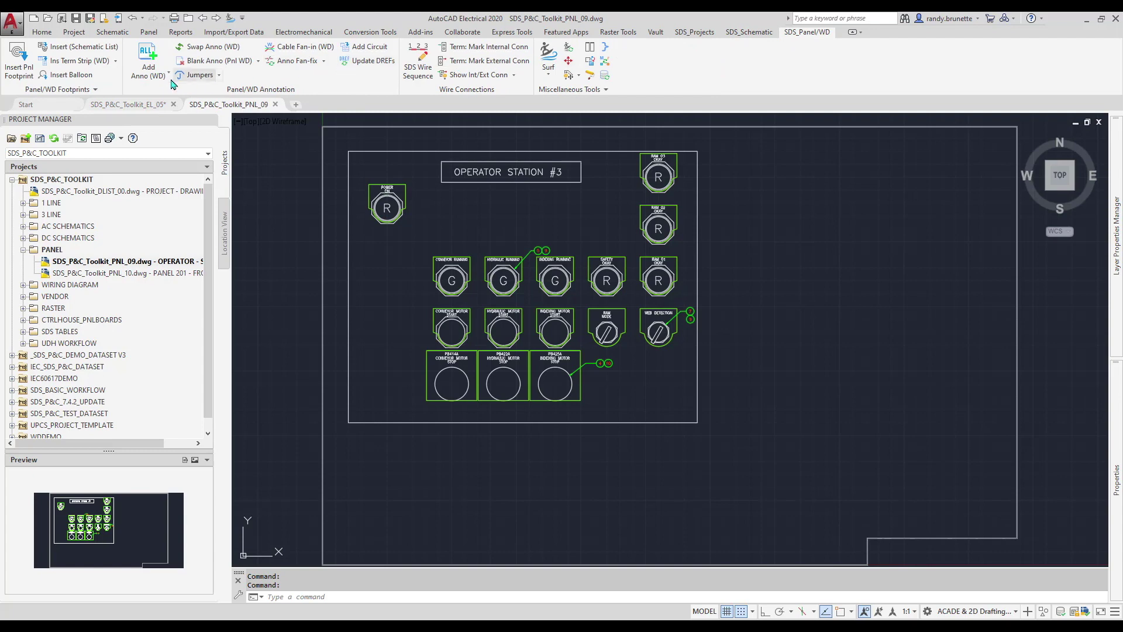
{"action": "left_click", "coordinate": [75, 51]}
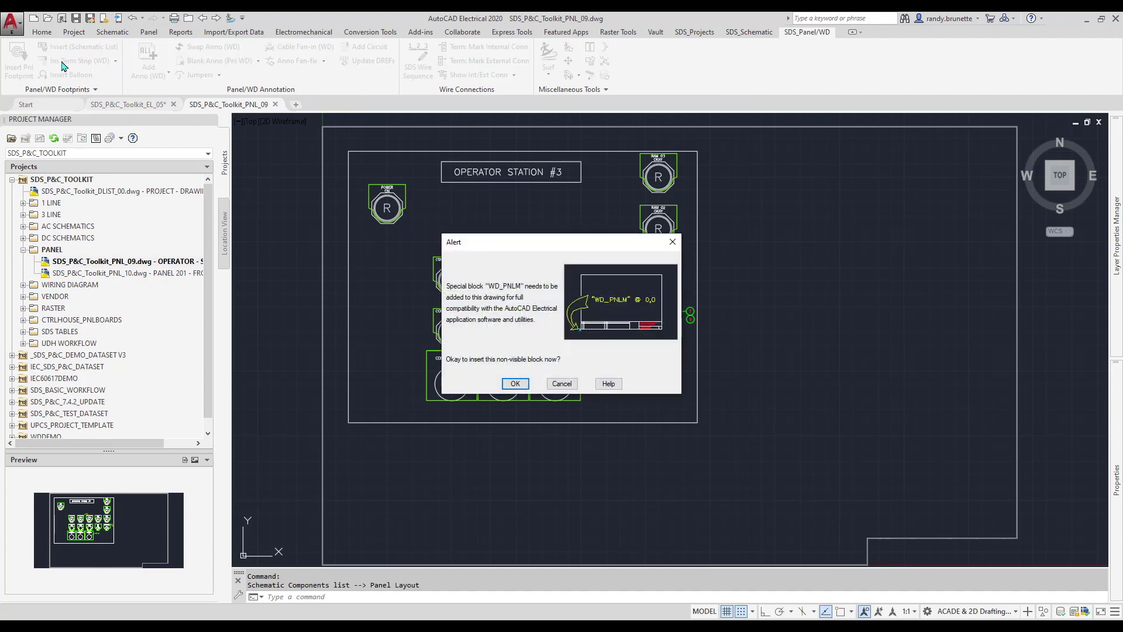
{"action": "left_click", "coordinate": [515, 383]}
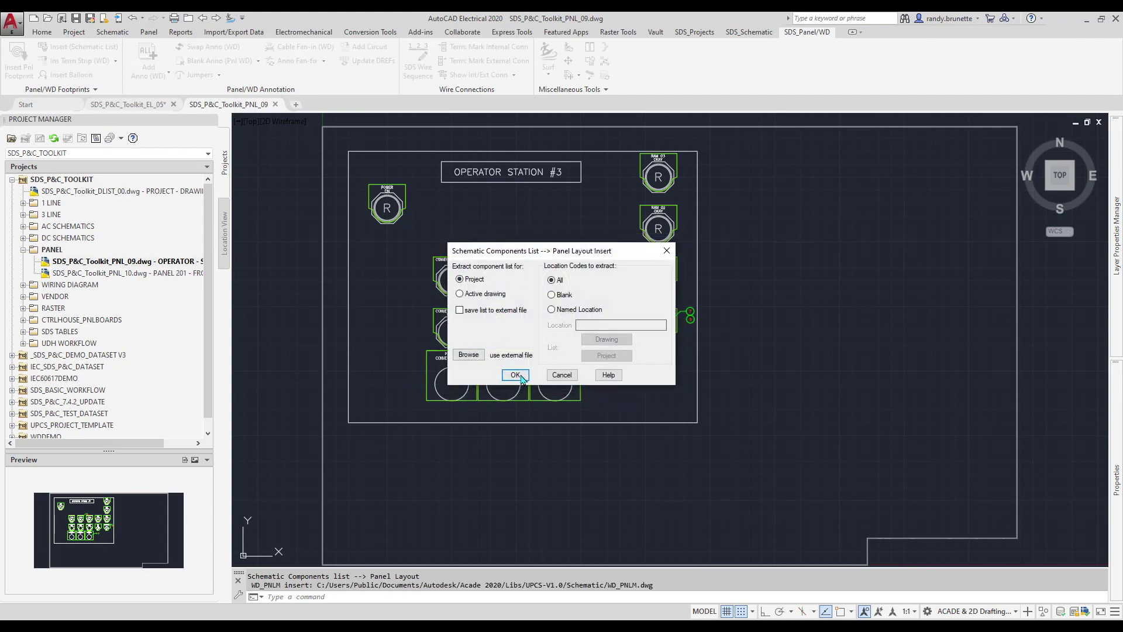
{"action": "left_click", "coordinate": [515, 375]}
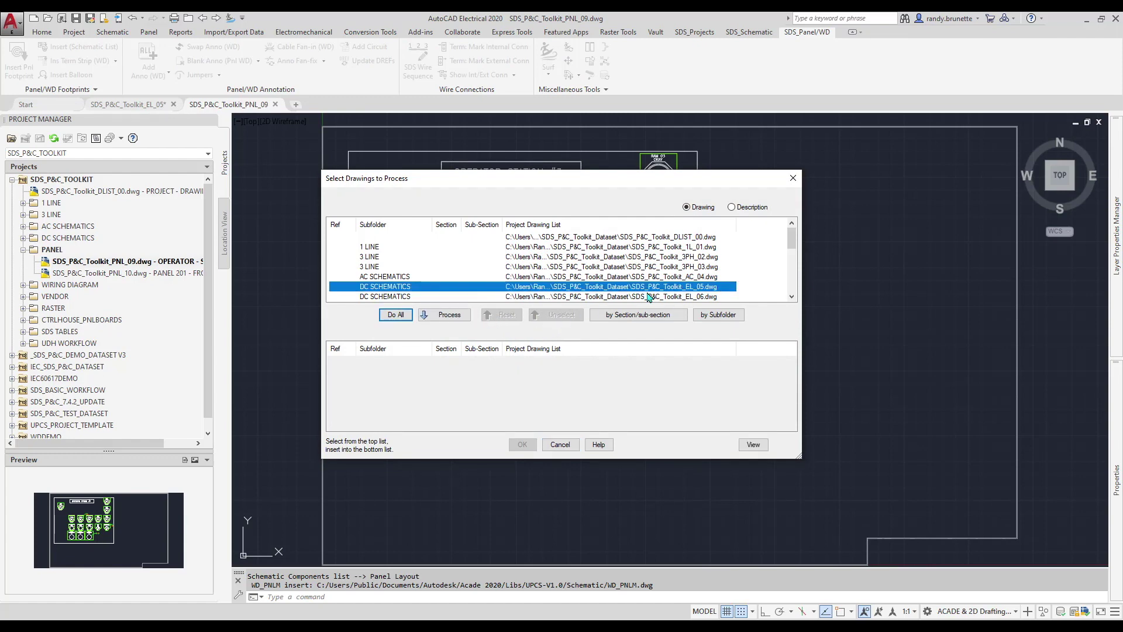
{"action": "left_click", "coordinate": [449, 316]}
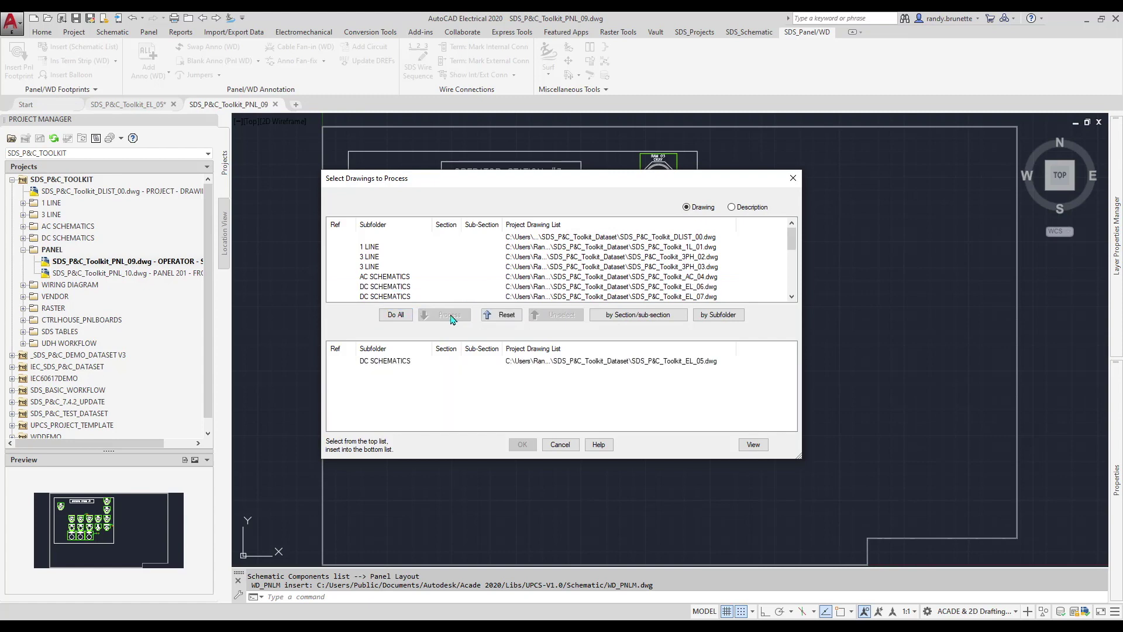
{"action": "left_click", "coordinate": [522, 445]}
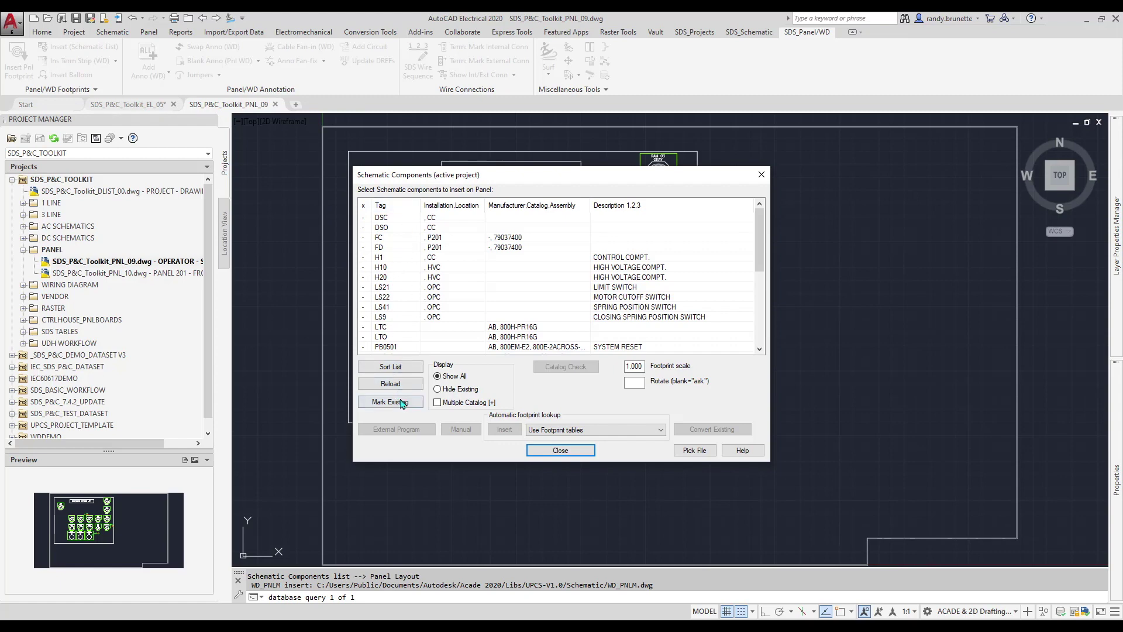
Flag already-placed components, select pushbuttons PB0501 and PB0502, and set rotation to 0.
{"action": "left_click", "coordinate": [403, 403]}
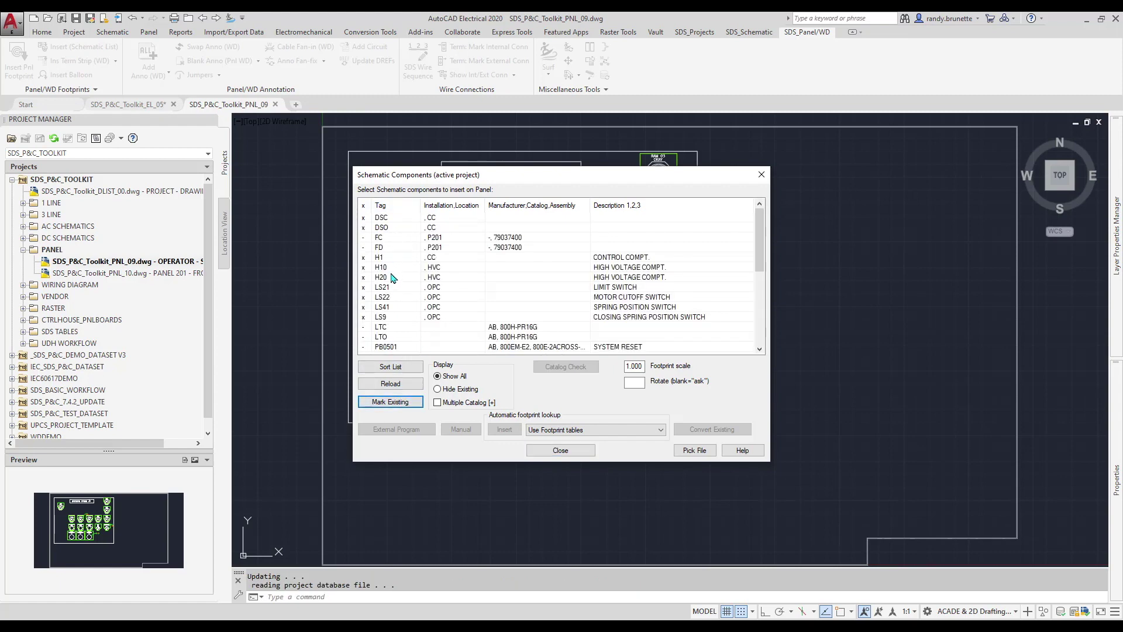
{"action": "left_click_drag", "start_coordinate": [762, 258], "coordinate": [763, 277]}
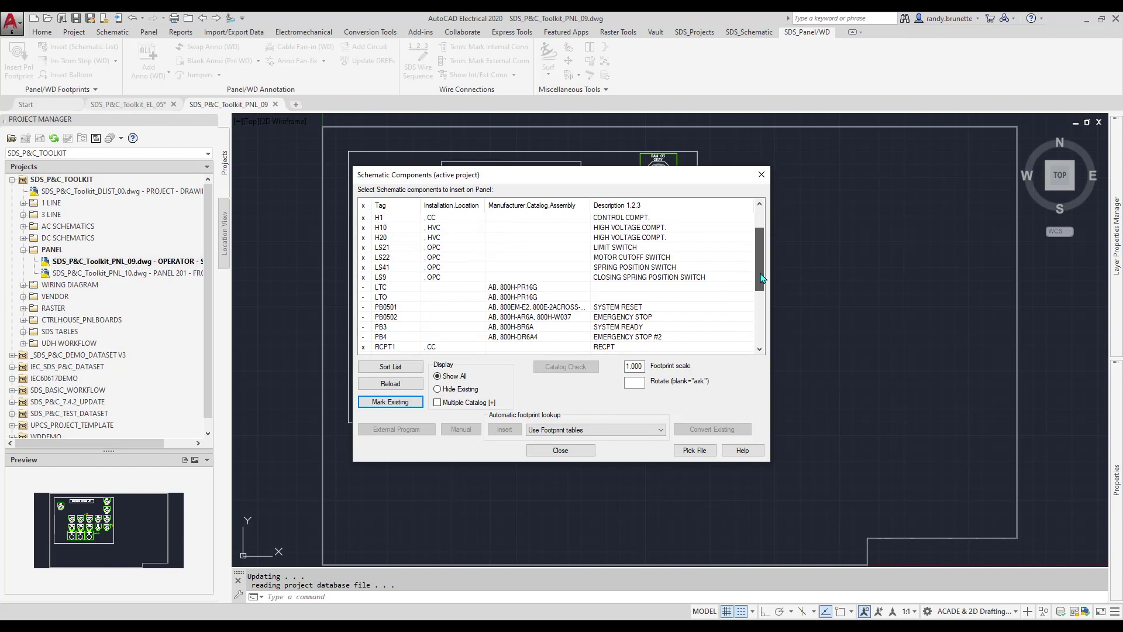
{"action": "left_click", "coordinate": [402, 309]}
{"action": "left_click", "coordinate": [403, 318], "text": "shift"}
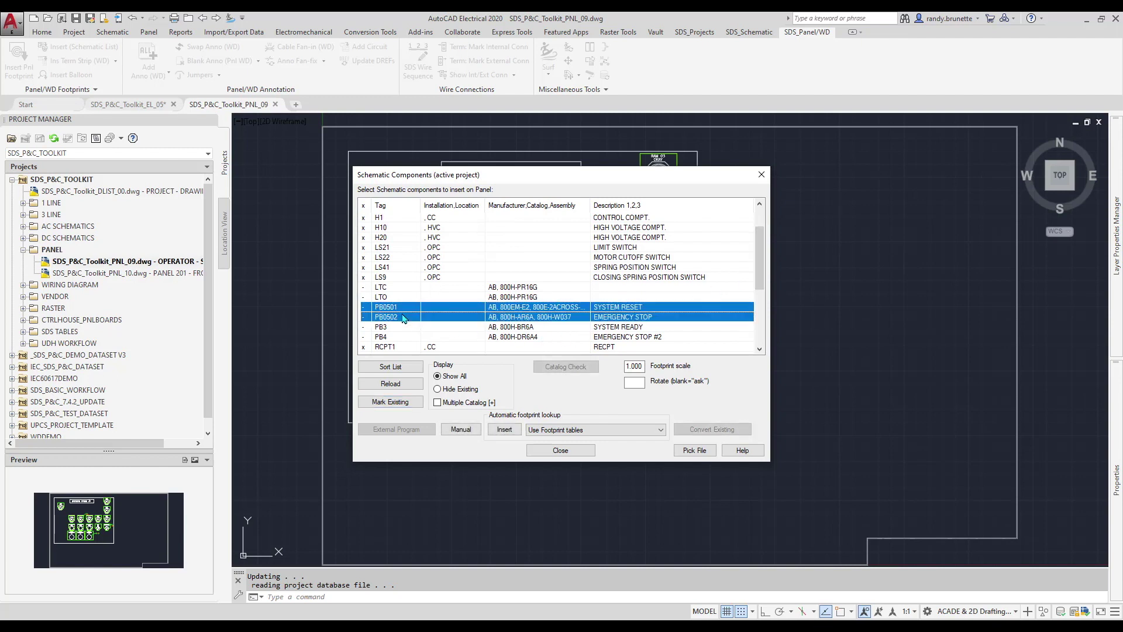
{"action": "left_click", "coordinate": [642, 382]}
Use uniform spacing with Y-Distance -2.500 and suppress edit dialogs and prompts.
{"action": "left_click", "coordinate": [504, 430]}
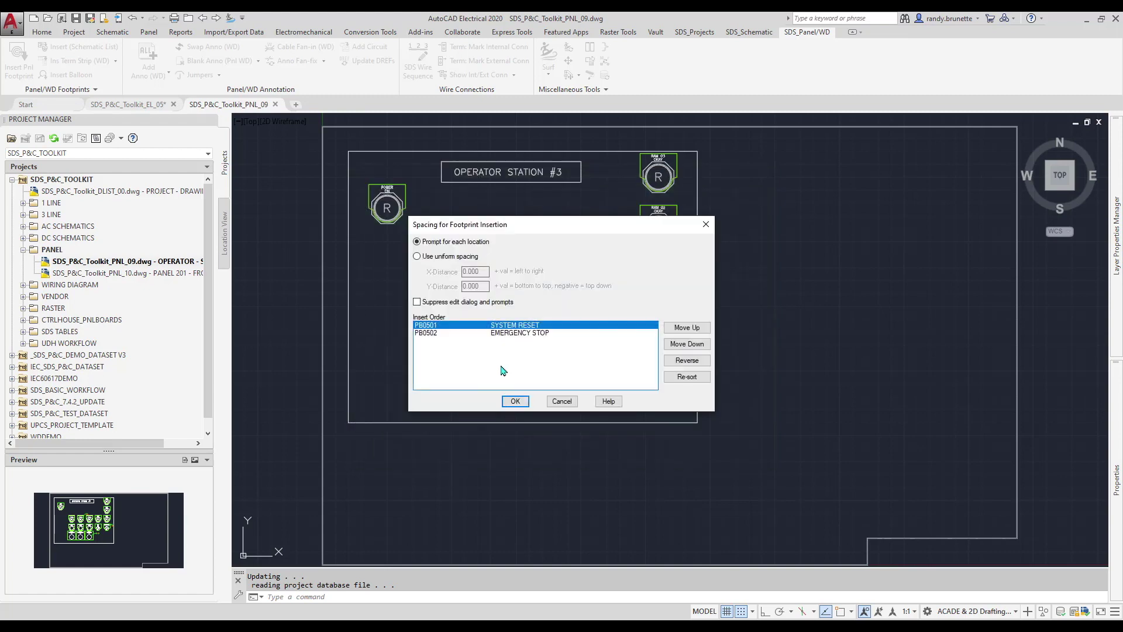
{"action": "left_click", "coordinate": [416, 256]}
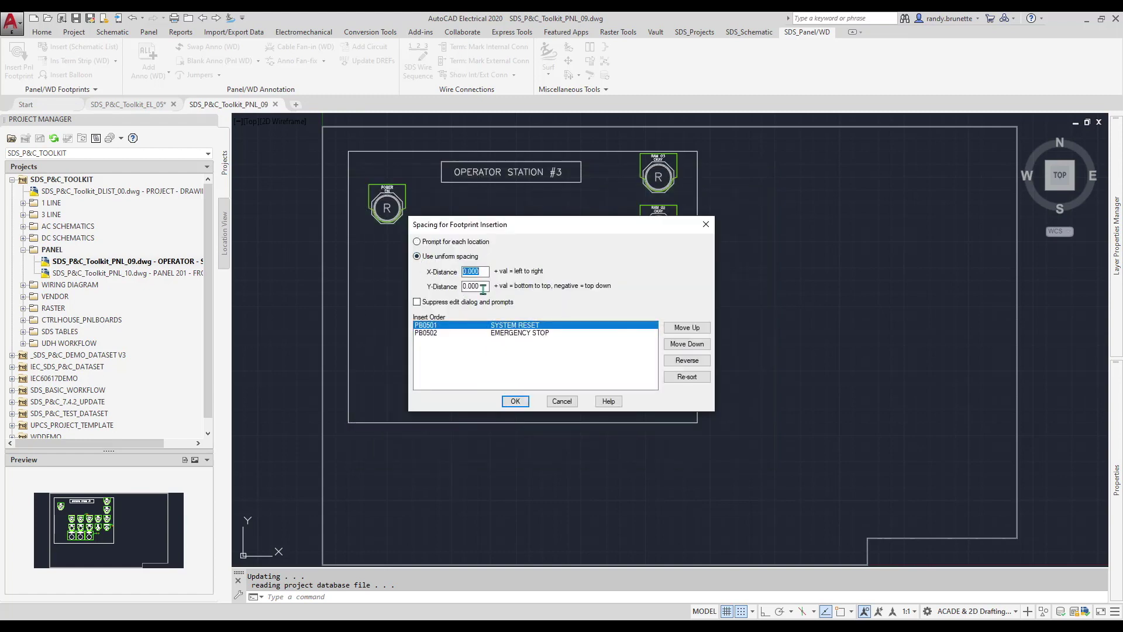
{"action": "double_click", "coordinate": [465, 286]}
{"action": "type", "text": "-2"}
{"action": "left_click", "coordinate": [418, 303]}
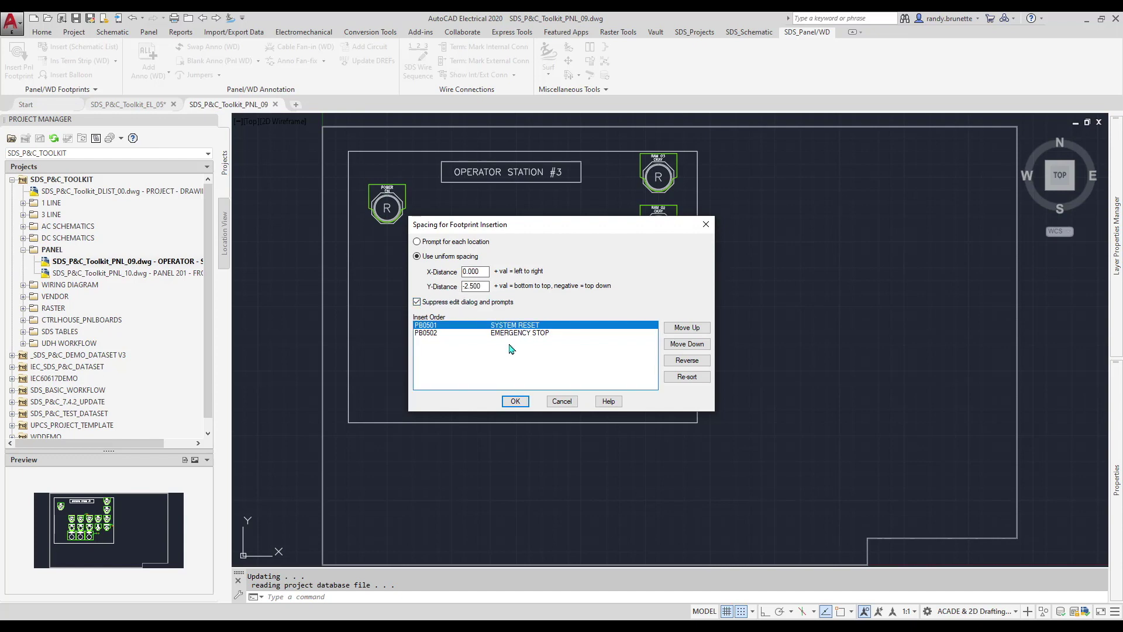
{"action": "left_click", "coordinate": [516, 401]}
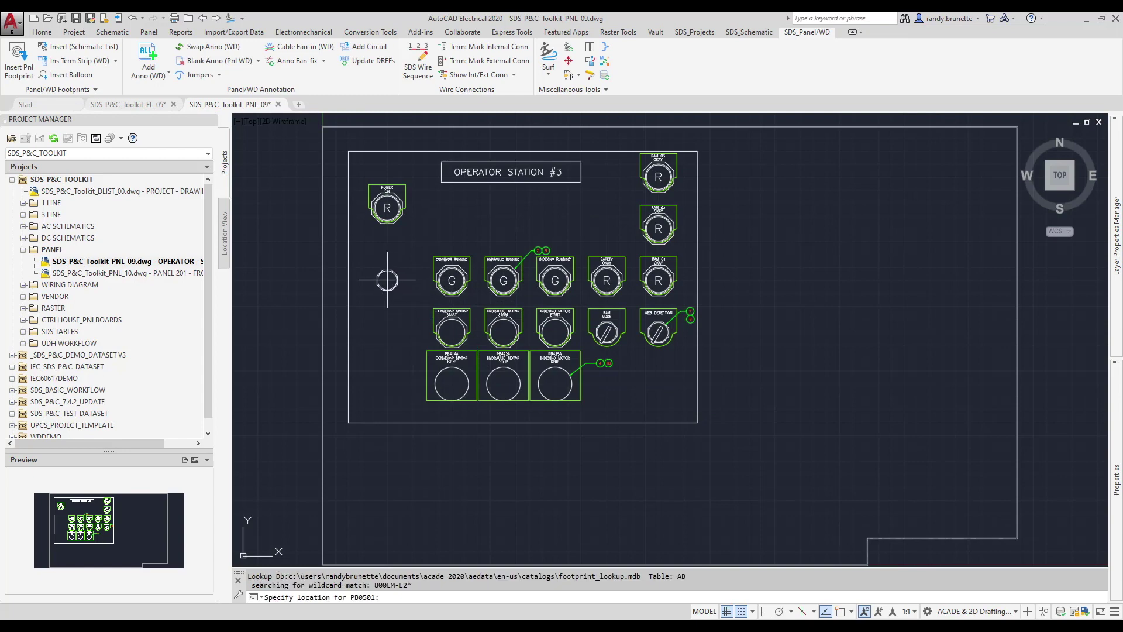
Place PB0501 on the panel's left side below the power light, then close the list.
{"action": "left_click", "coordinate": [387, 332]}
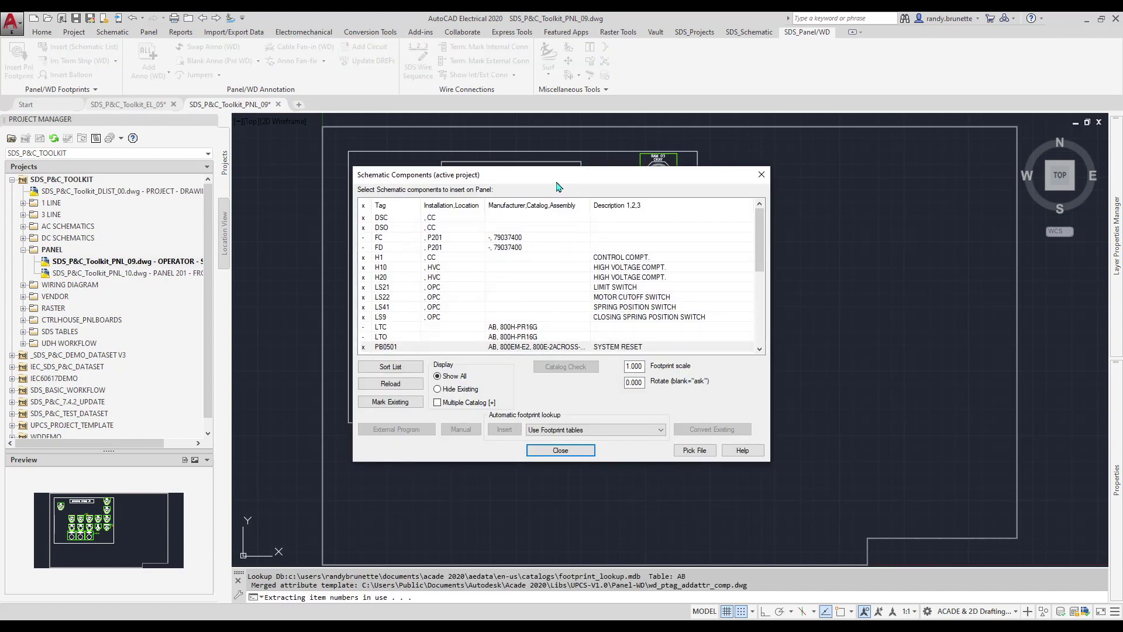
{"action": "left_click_drag", "start_coordinate": [547, 179], "coordinate": [665, 191]}
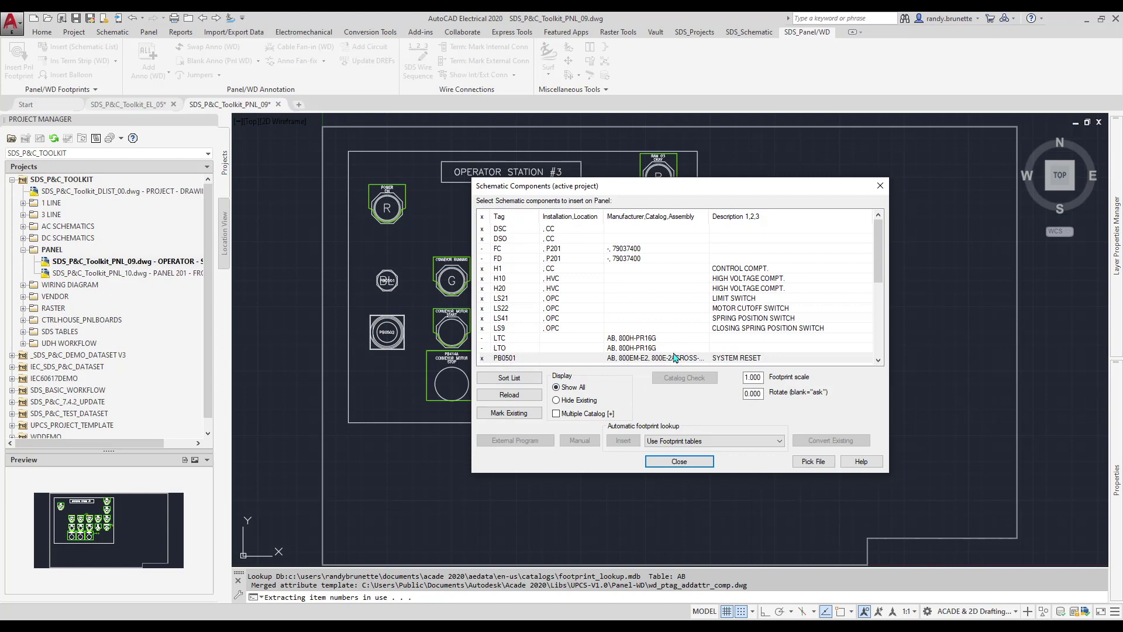
{"action": "scroll", "coordinate": [675, 357], "scroll_direction": "down", "scroll_amount": 1}
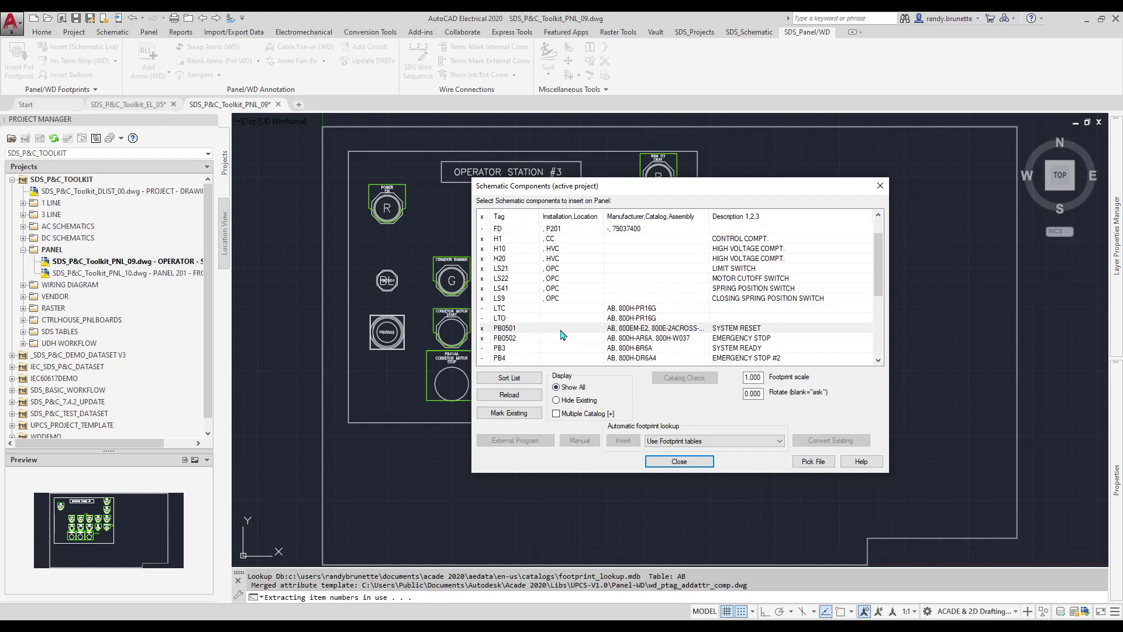
{"action": "left_click", "coordinate": [684, 461]}
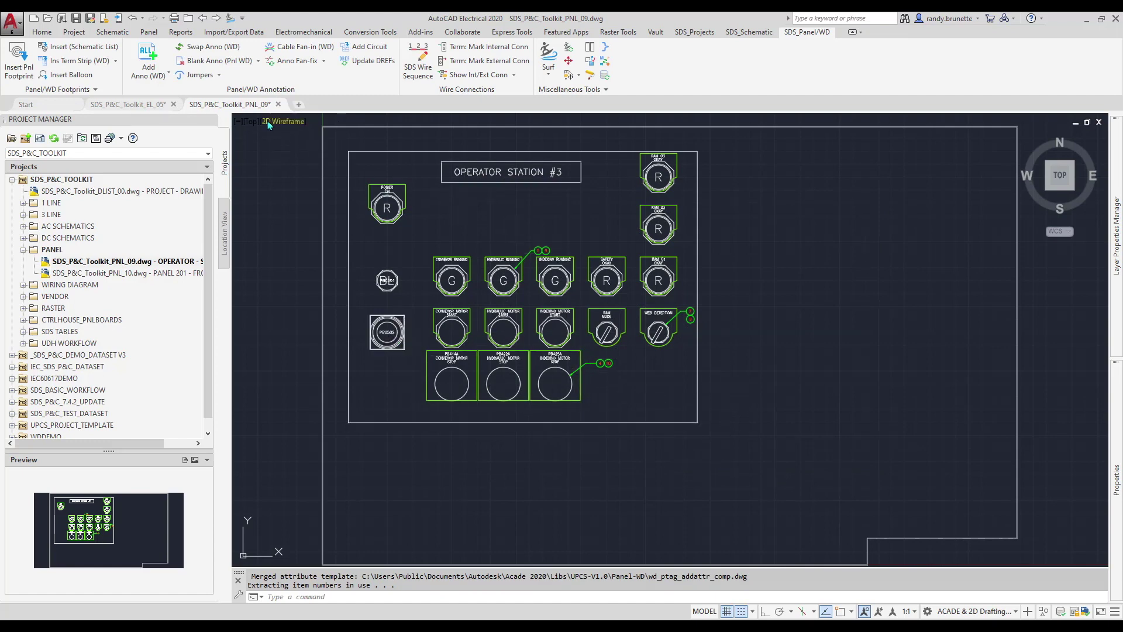
Generate the panel Bill of Material for the active drawing, saving the drawing when prompted.
{"action": "left_click", "coordinate": [696, 33]}
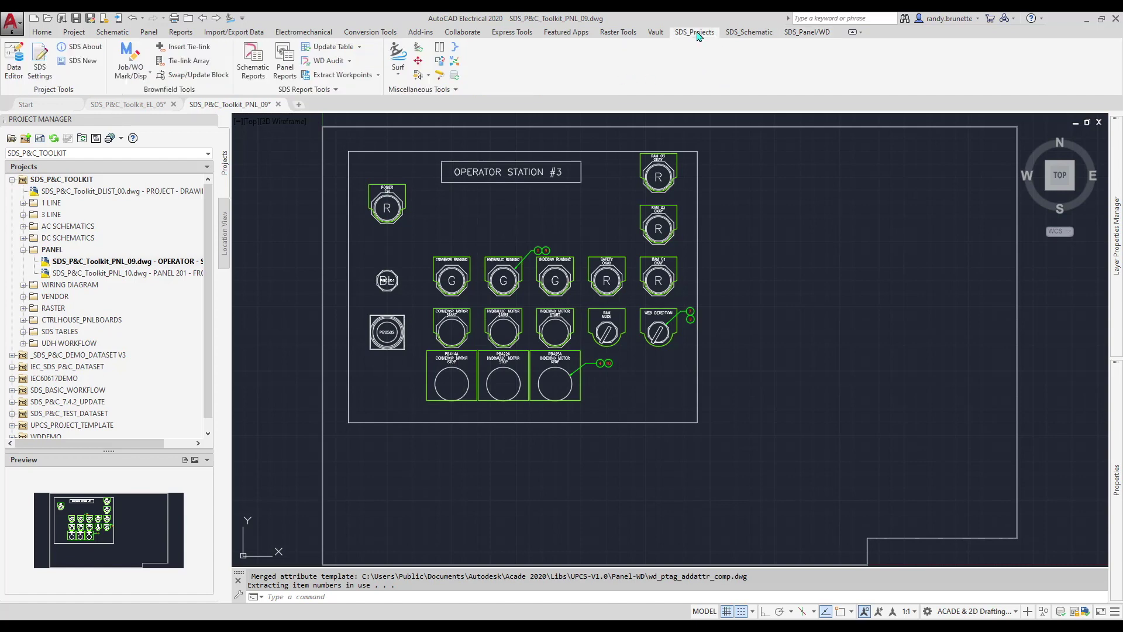
{"action": "left_click", "coordinate": [282, 52]}
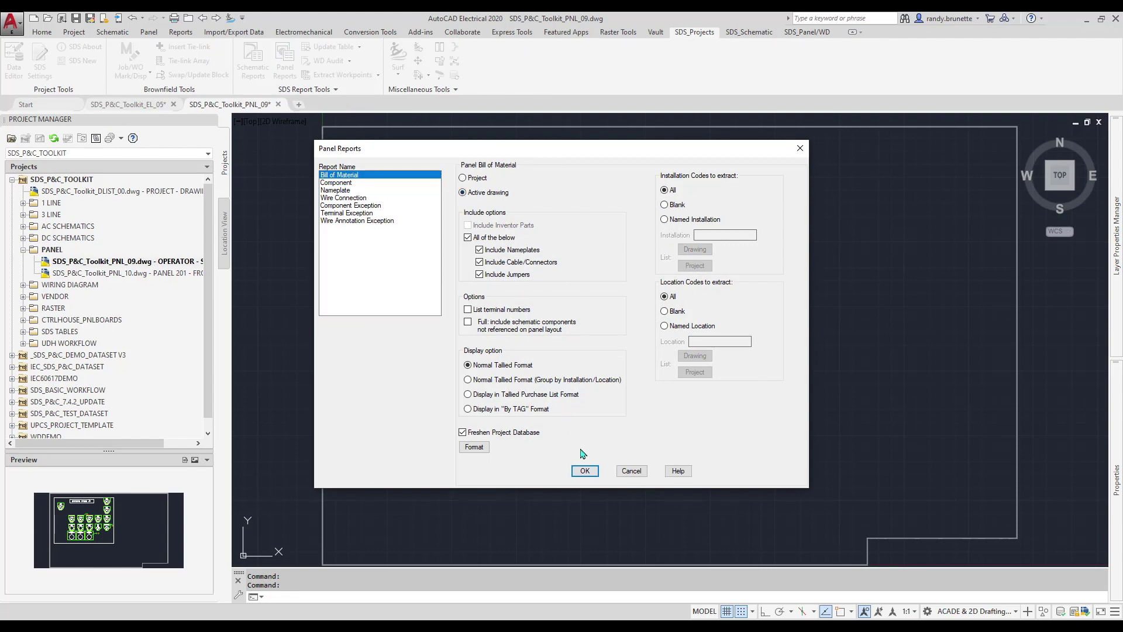
{"action": "left_click", "coordinate": [585, 471]}
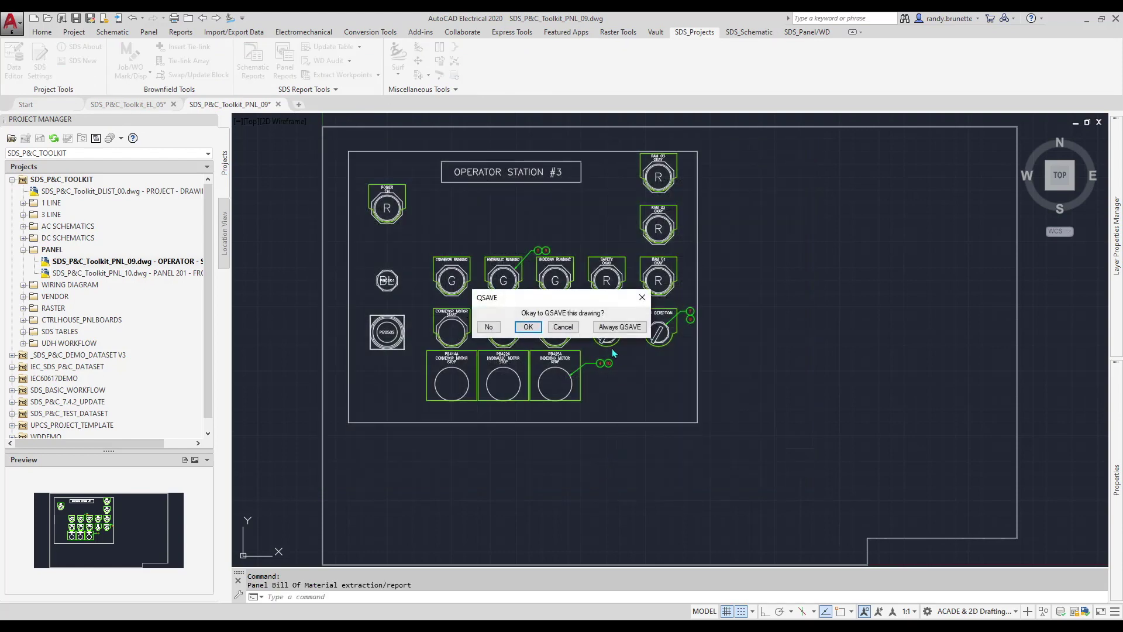
{"action": "key", "text": "Return"}
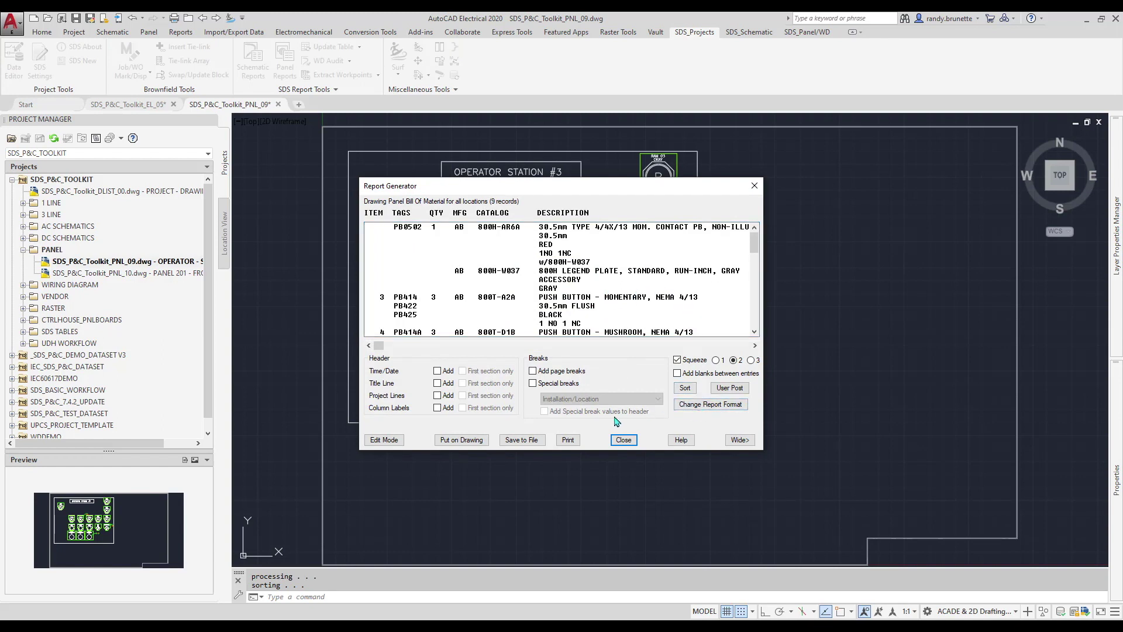
Place the Bill of Material table below the panel's lower-left corner, 32 rows per section.
{"action": "left_click", "coordinate": [468, 440]}
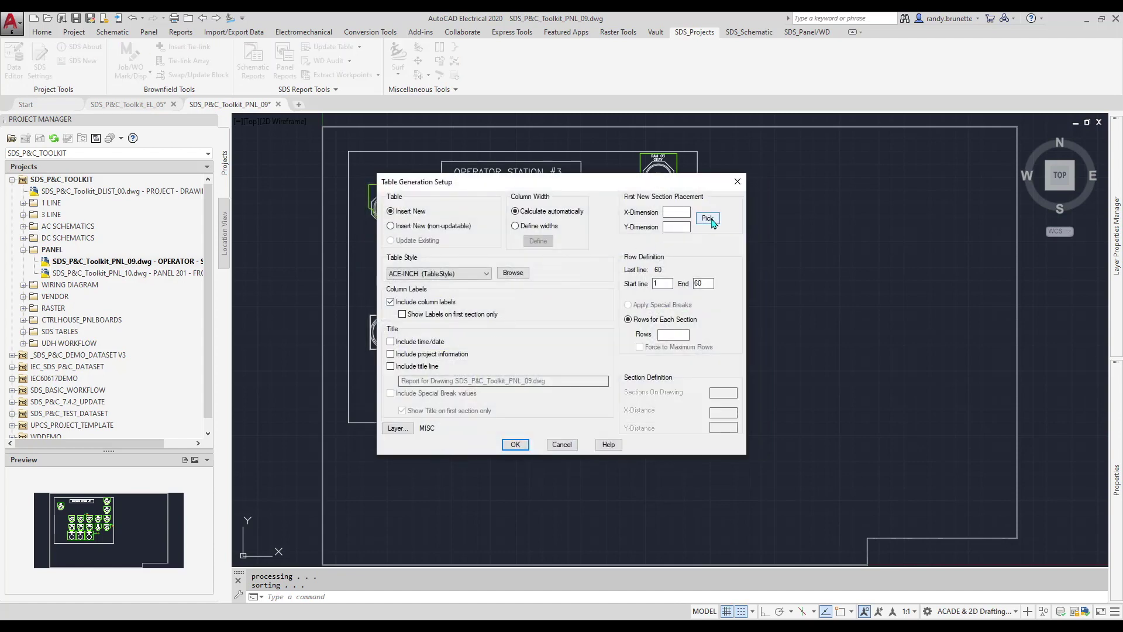
{"action": "left_click", "coordinate": [708, 218]}
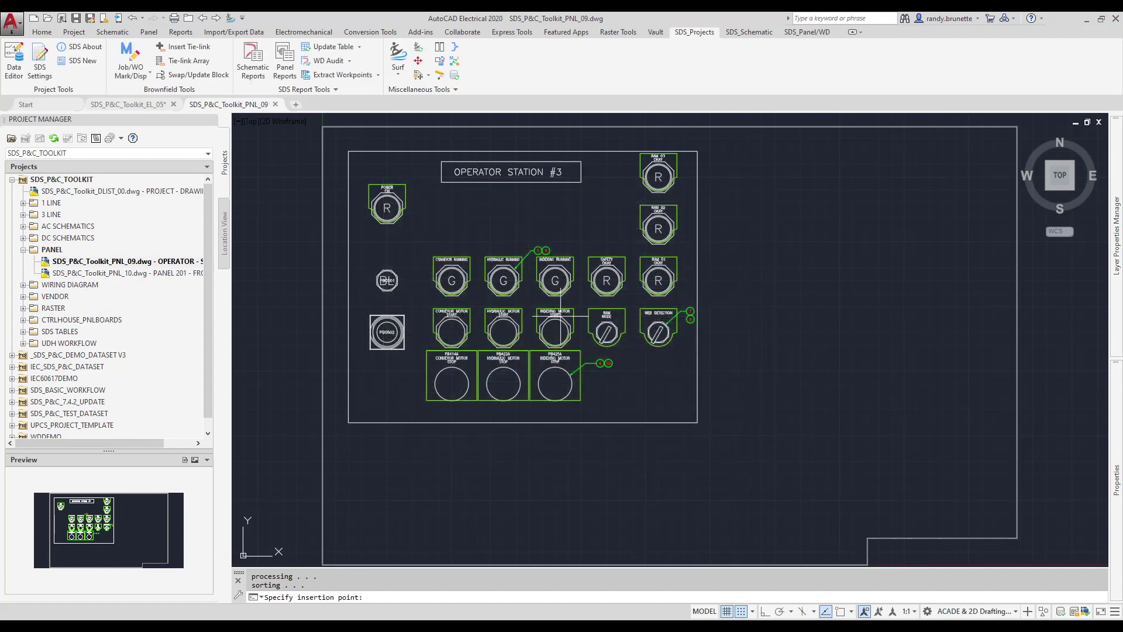
{"action": "left_click", "coordinate": [349, 437]}
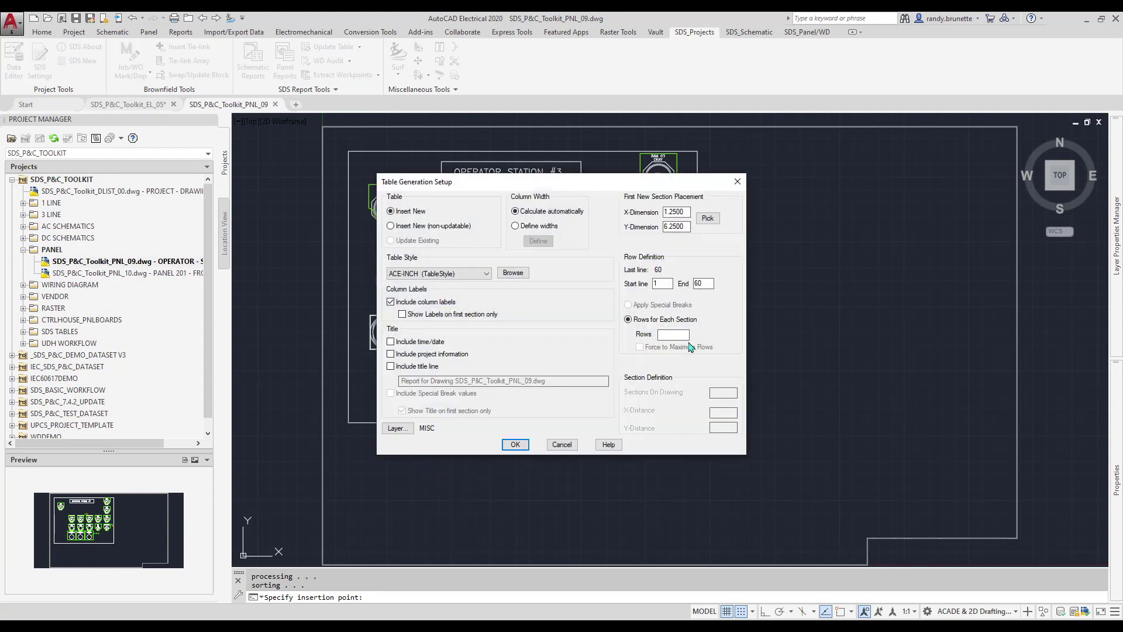
{"action": "left_click", "coordinate": [671, 332]}
{"action": "type", "text": "32"}
{"action": "left_click", "coordinate": [723, 411]}
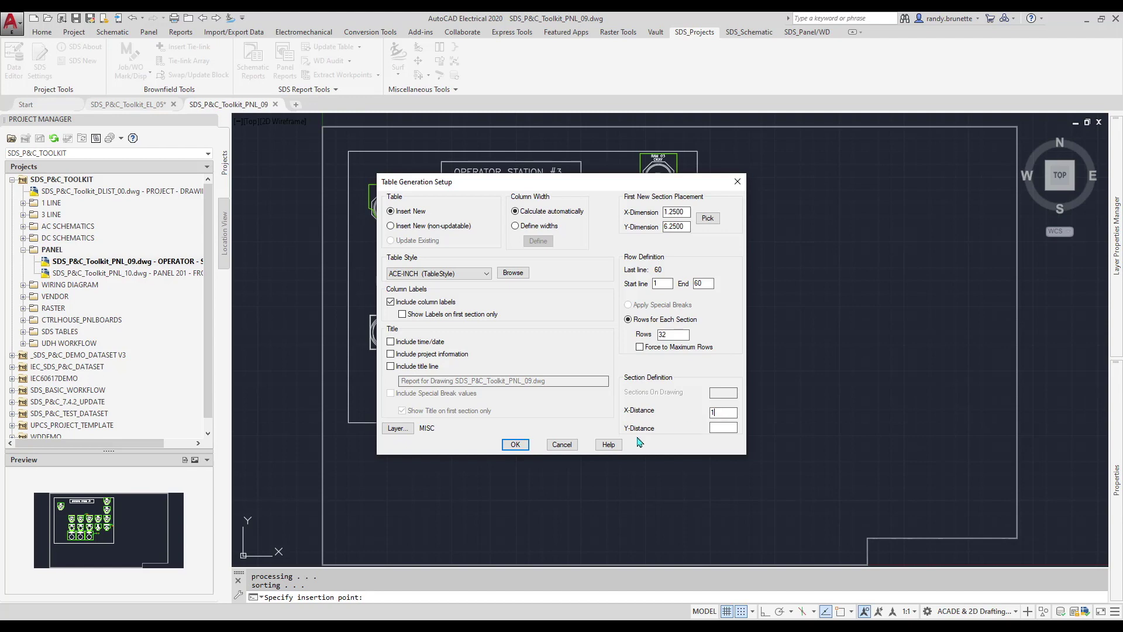
{"action": "left_click", "coordinate": [513, 445]}
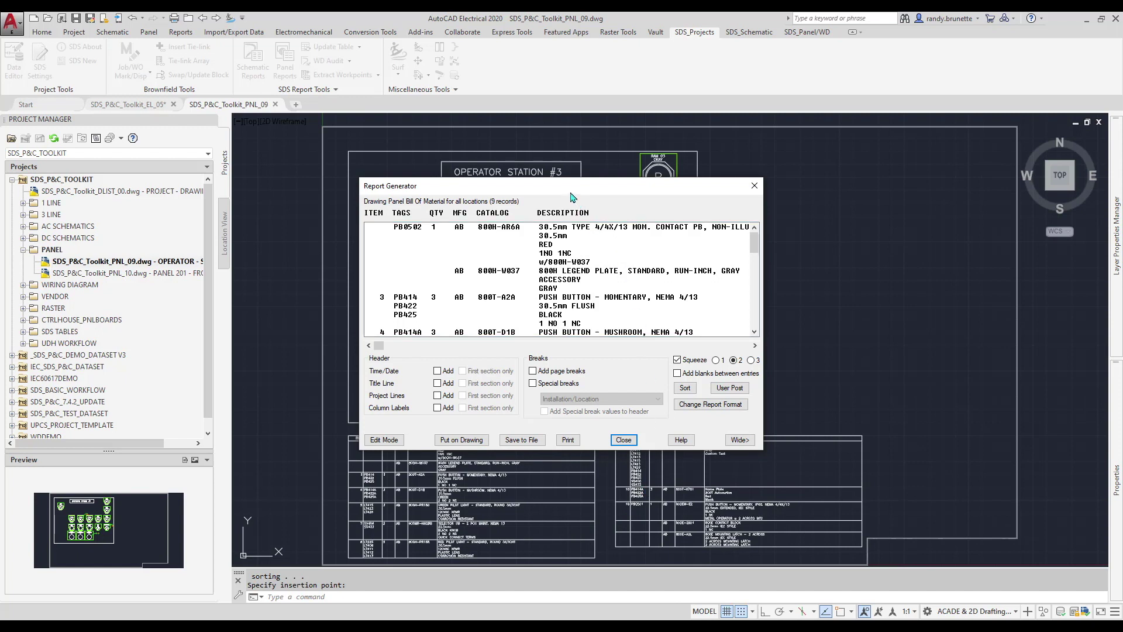
Move the Report Generator aside to check the placed table, then close the report.
{"action": "left_click_drag", "start_coordinate": [568, 189], "coordinate": [713, 156]}
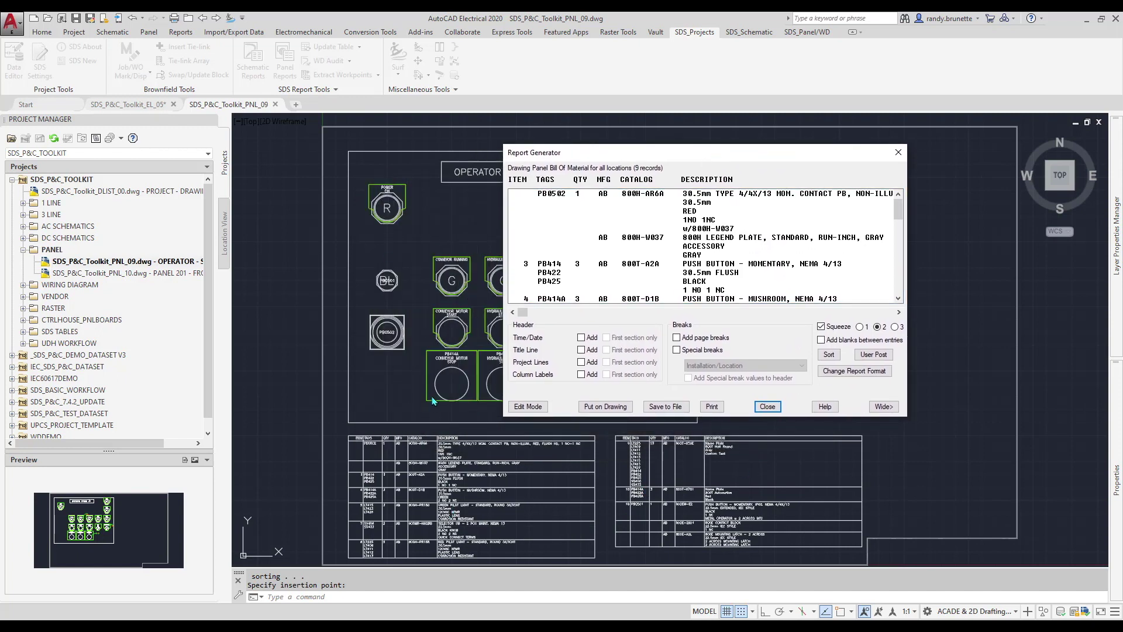
{"action": "left_click", "coordinate": [770, 406]}
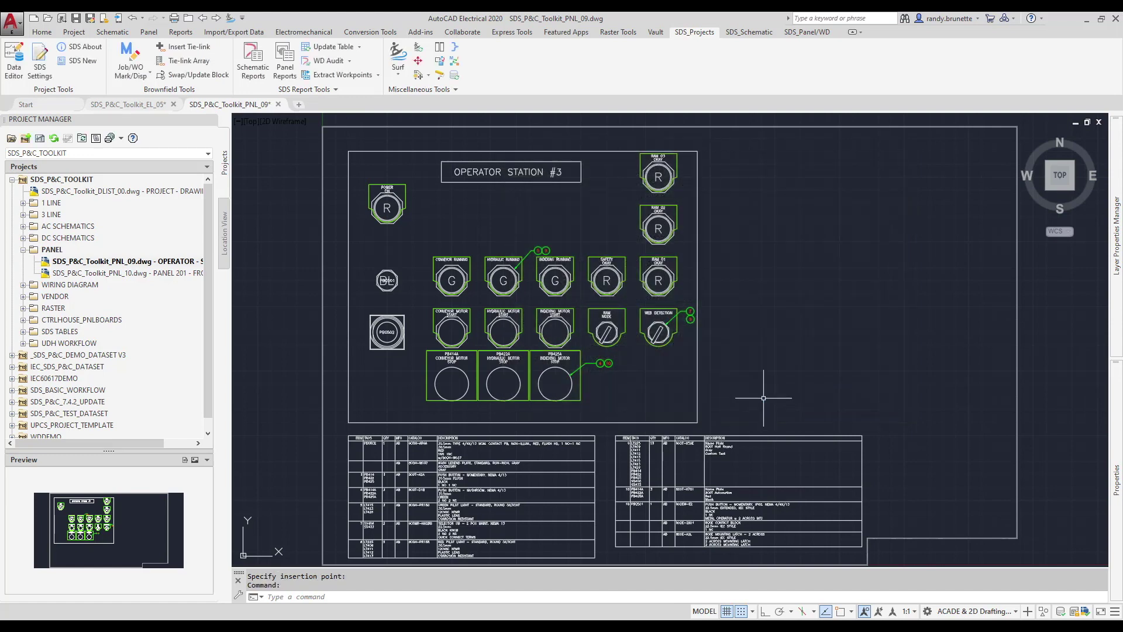